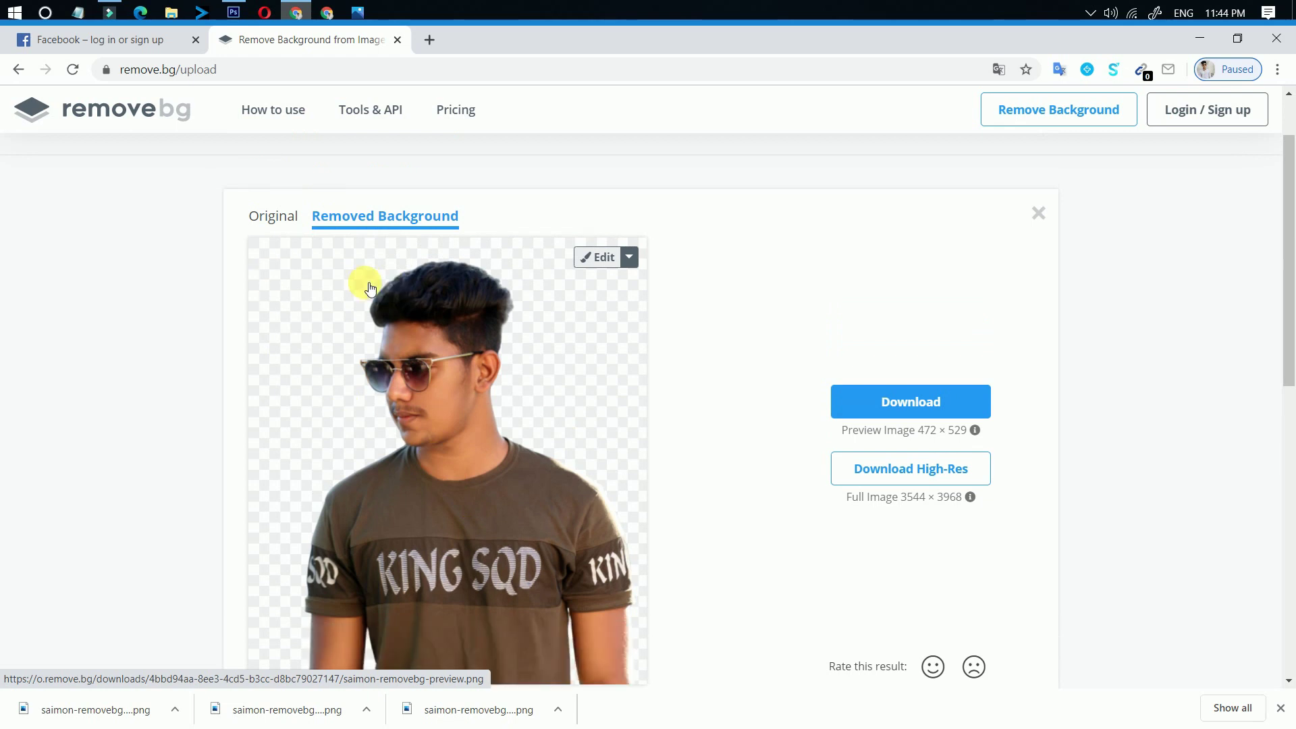
Examine the background-removed portrait and compare it with the original photo.
{"action": "scroll", "coordinate": [593, 454], "scroll_direction": "down", "scroll_amount": 3}
{"action": "scroll", "coordinate": [606, 365], "scroll_direction": "up", "scroll_amount": 1}
{"action": "scroll", "coordinate": [621, 398], "scroll_direction": "up", "scroll_amount": 2}
{"action": "scroll", "coordinate": [303, 388], "scroll_direction": "down", "scroll_amount": 3}
{"action": "scroll", "coordinate": [286, 451], "scroll_direction": "up", "scroll_amount": 3}
{"action": "scroll", "coordinate": [405, 375], "scroll_direction": "down", "scroll_amount": 1}
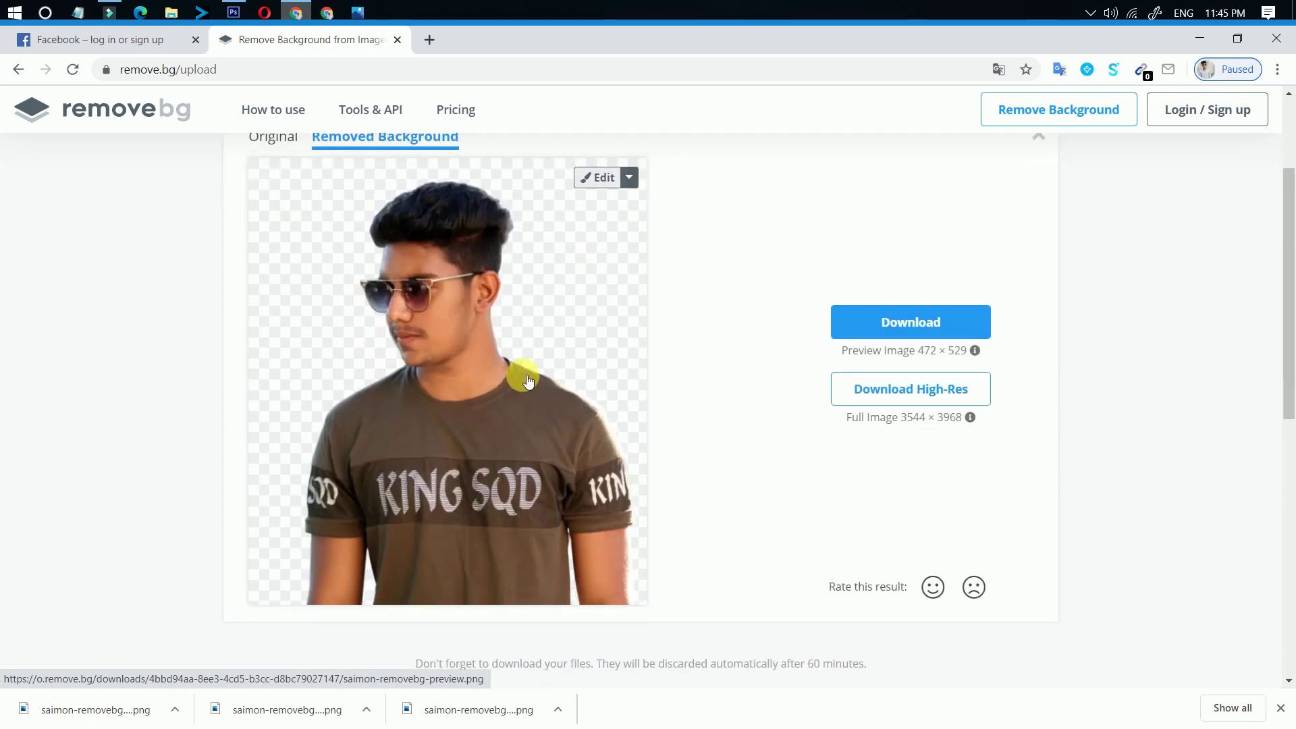
{"action": "scroll", "coordinate": [528, 381], "scroll_direction": "up", "scroll_amount": 1}
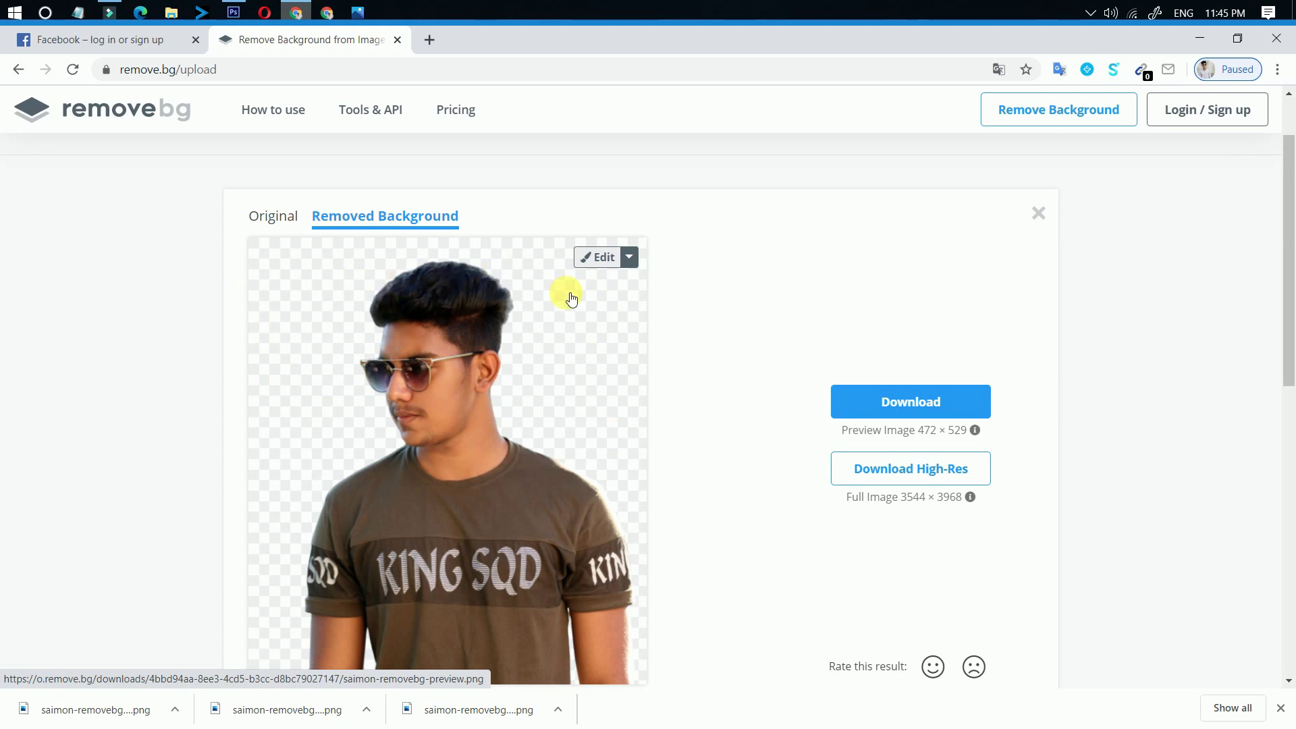
{"action": "left_click", "coordinate": [275, 215]}
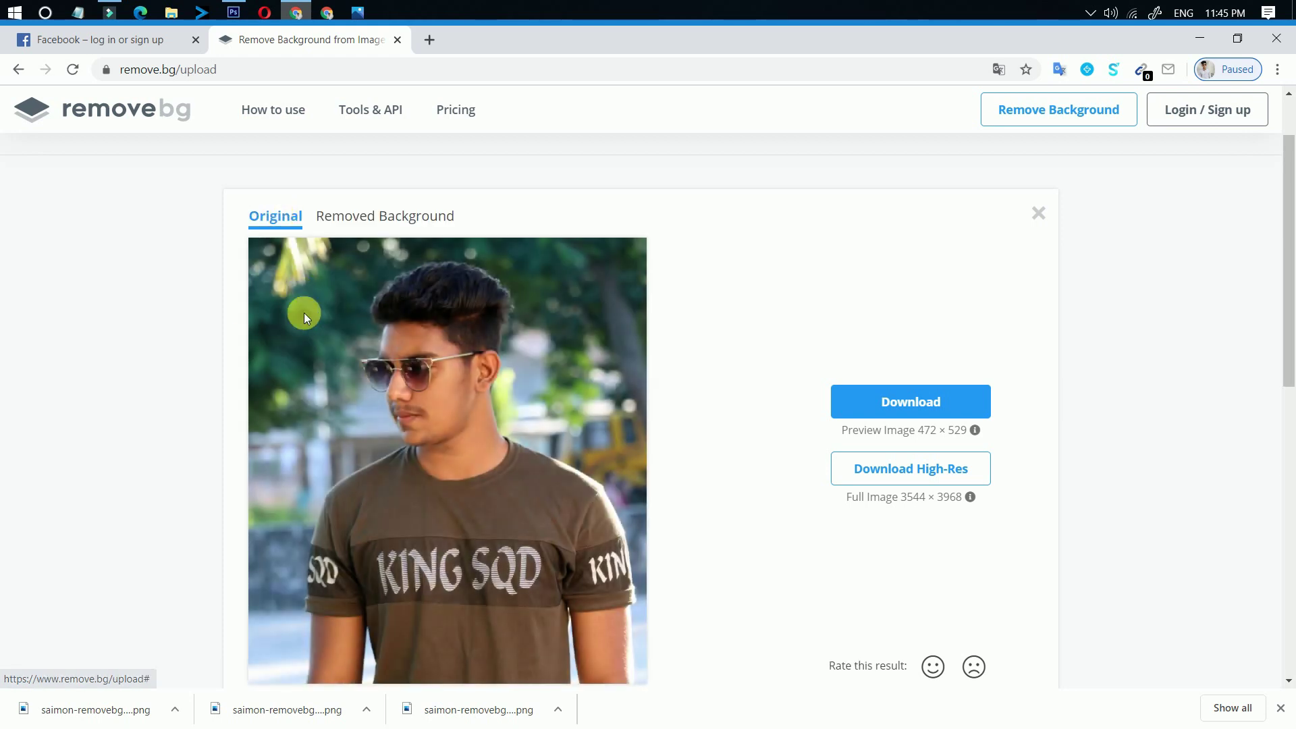
{"action": "left_click", "coordinate": [364, 217]}
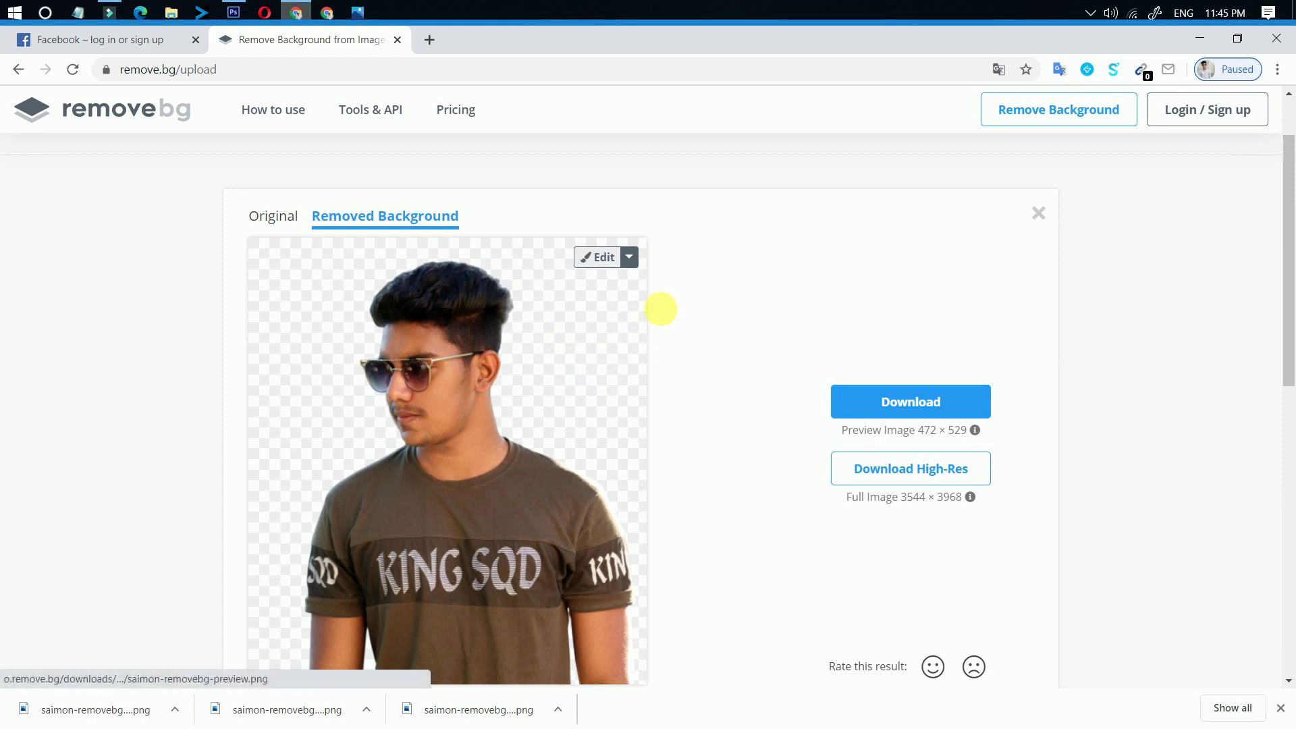
Open the cutout in the editor and slightly enlarge the Erase brush size.
{"action": "left_click", "coordinate": [629, 258]}
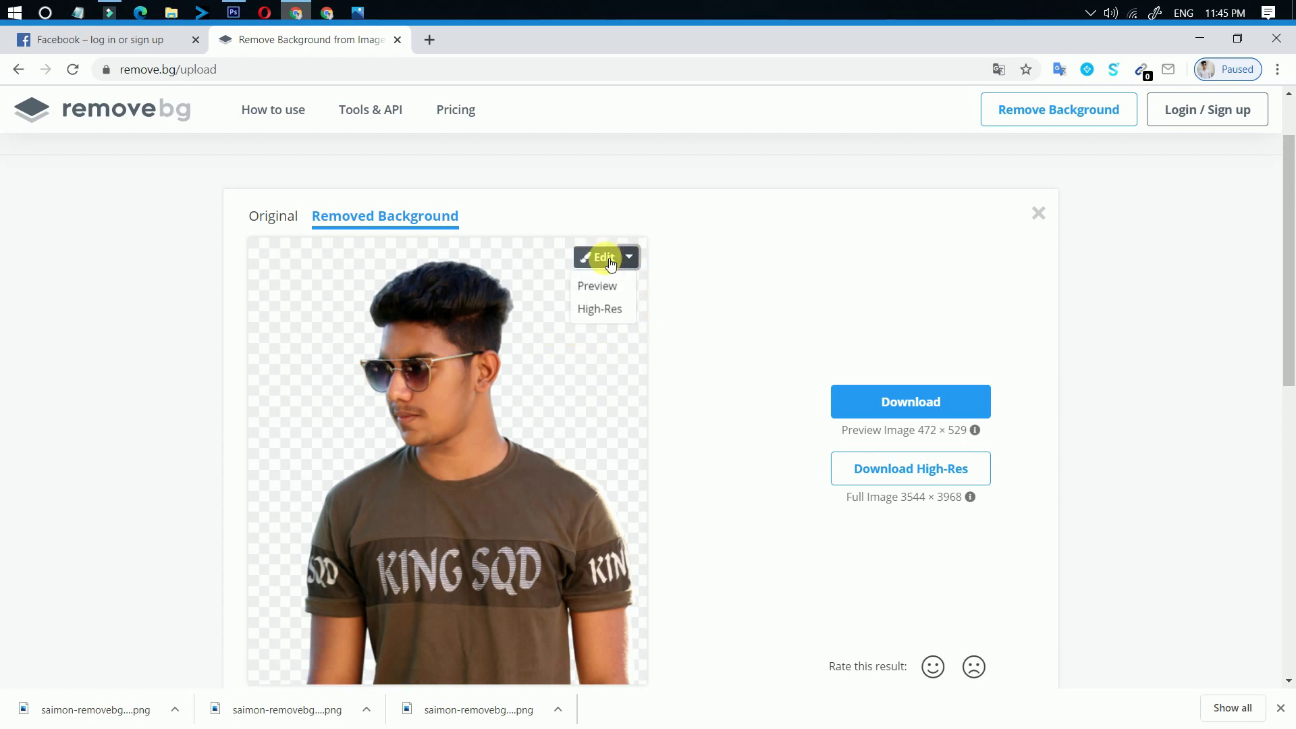
{"action": "left_click", "coordinate": [603, 259]}
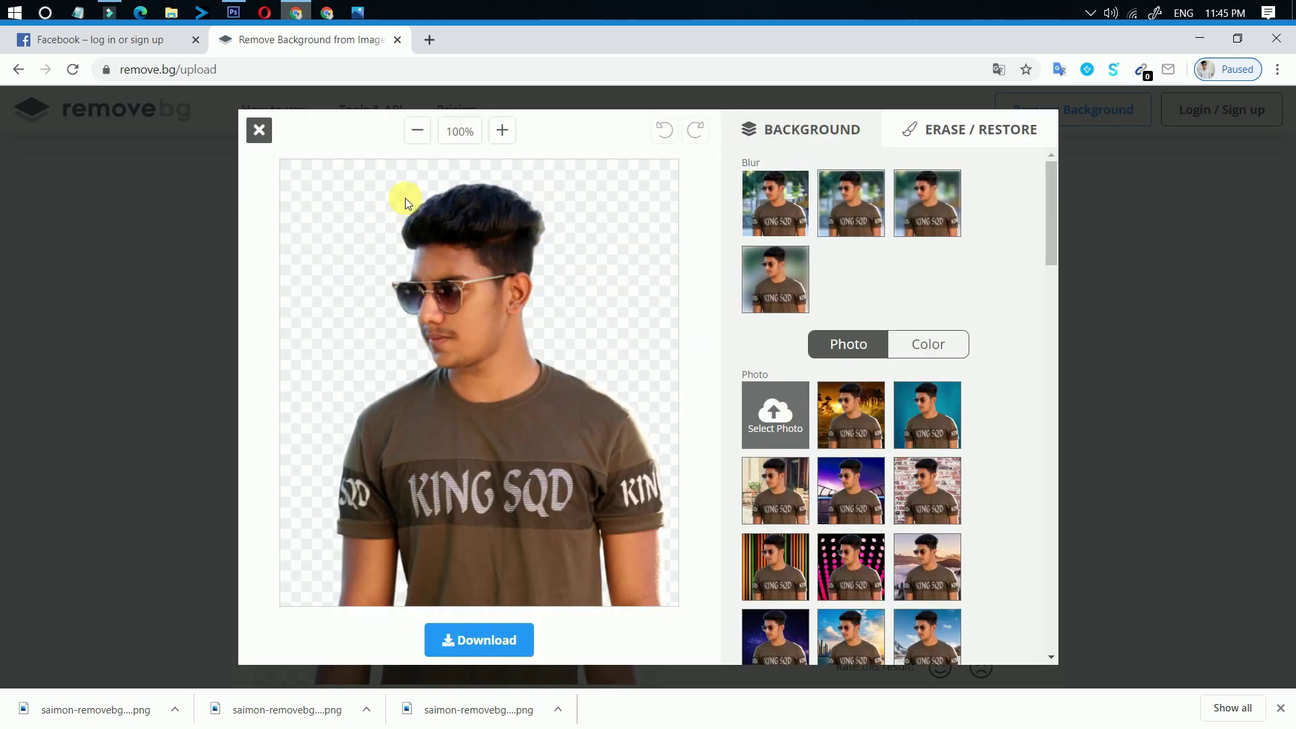
{"action": "left_click", "coordinate": [954, 148]}
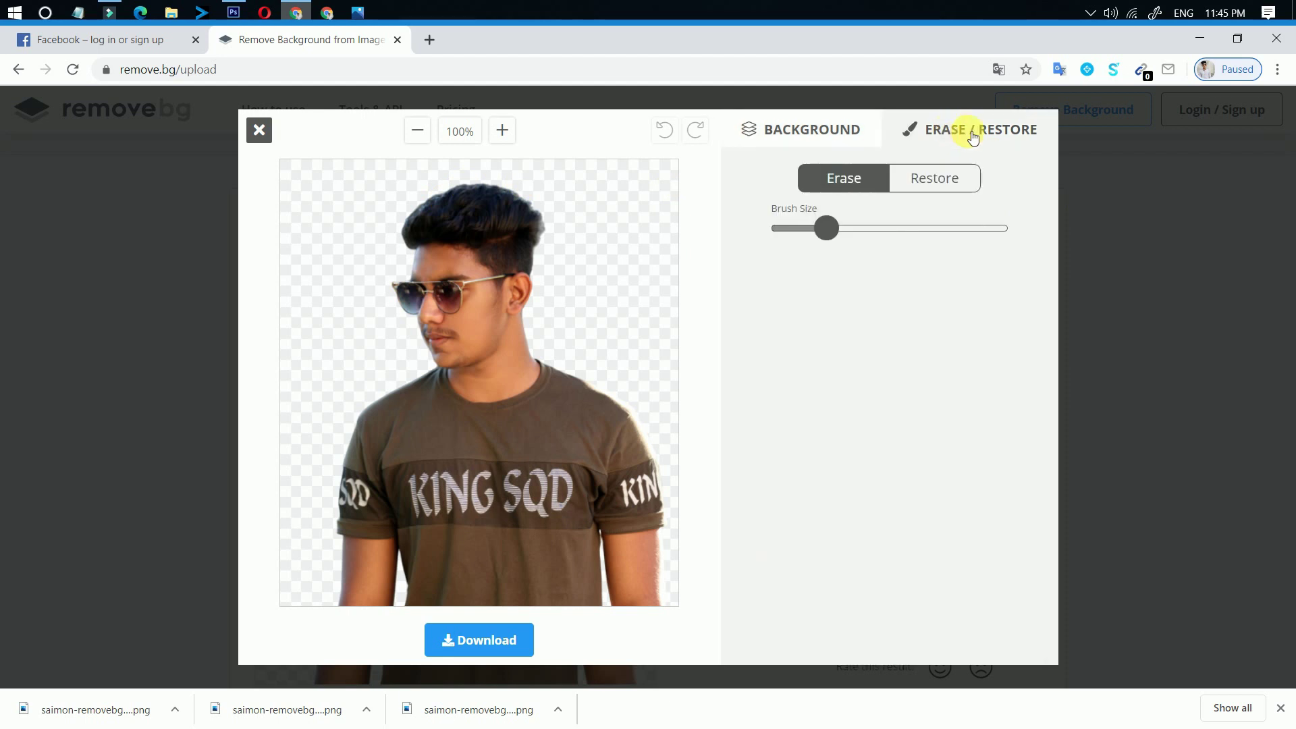
{"action": "left_click_drag", "start_coordinate": [835, 232], "coordinate": [856, 227]}
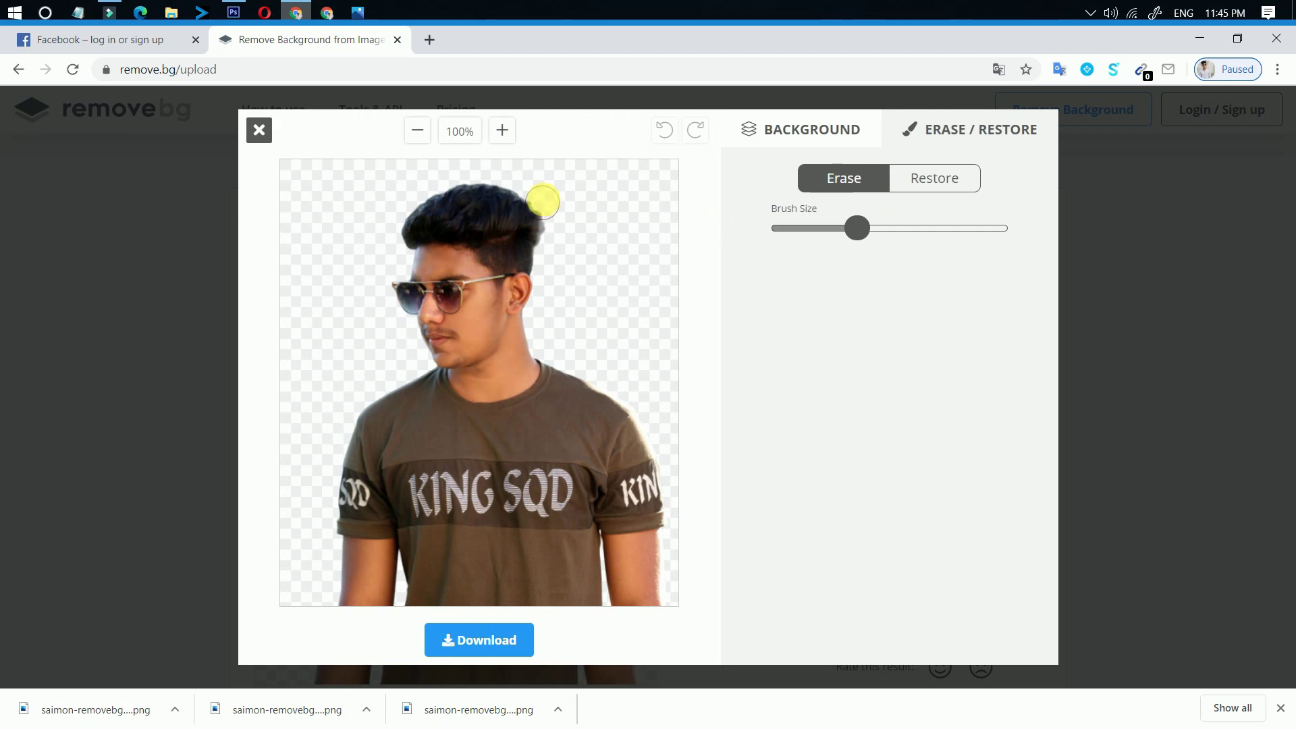
{"action": "mouse_move", "coordinate": [857, 227]}
{"action": "left_mouse_down"}
{"action": "mouse_move", "coordinate": [781, 228]}
{"action": "mouse_move", "coordinate": [857, 228]}
{"action": "left_mouse_up"}
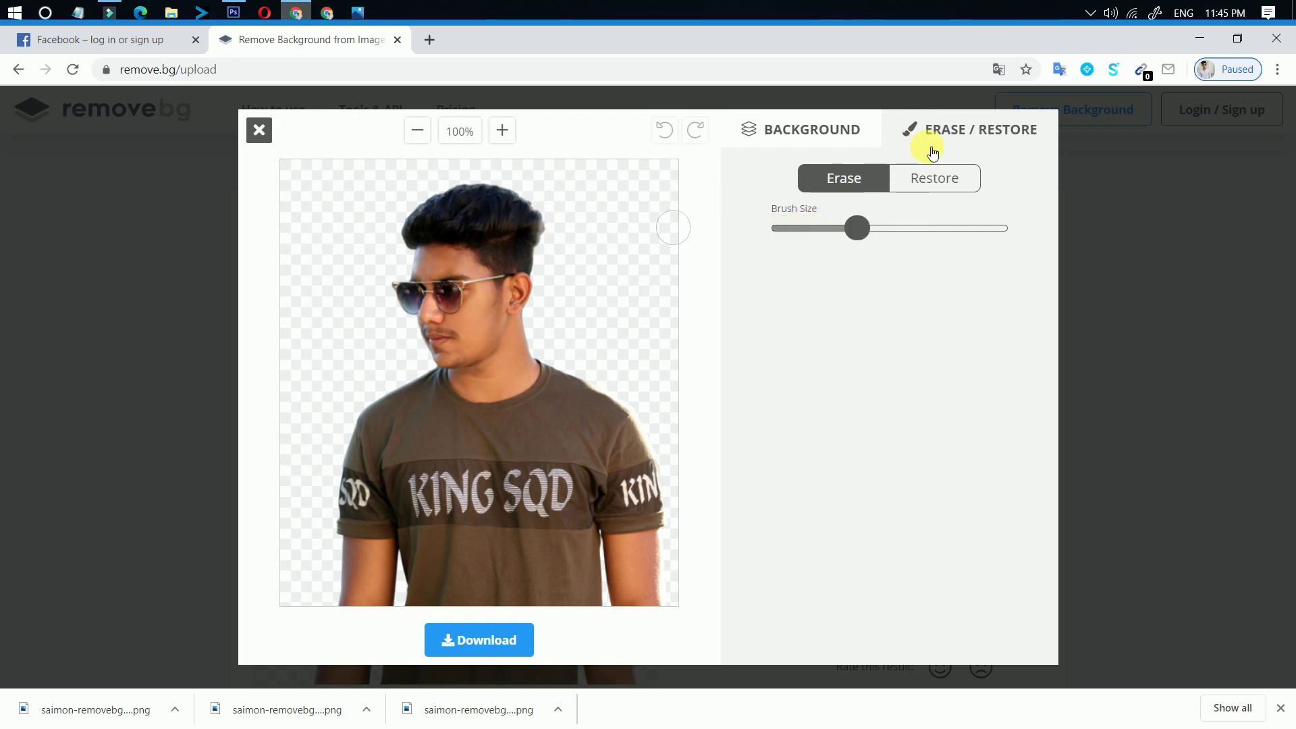
Browse the preset photo backgrounds available for the portrait.
{"action": "left_click", "coordinate": [842, 138]}
{"action": "scroll", "coordinate": [897, 473], "scroll_direction": "down", "scroll_amount": 6}
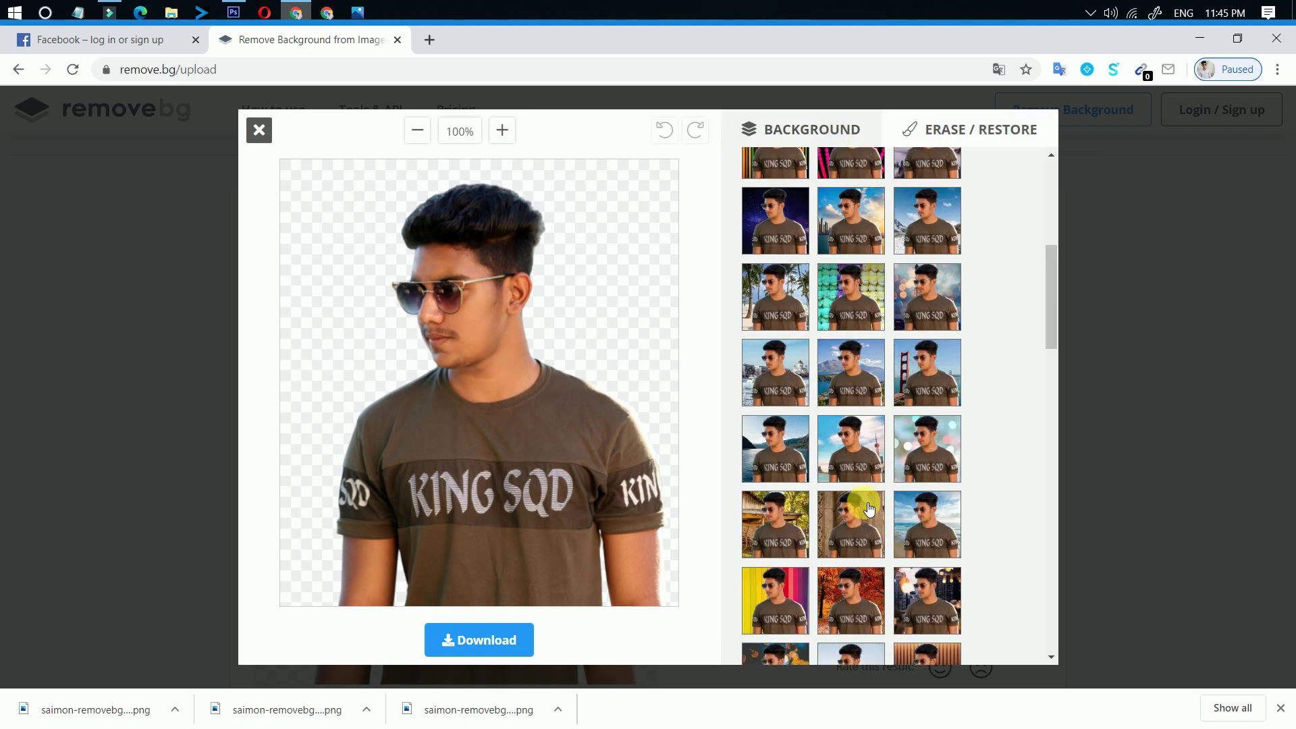
{"action": "scroll", "coordinate": [896, 501], "scroll_direction": "down", "scroll_amount": 3}
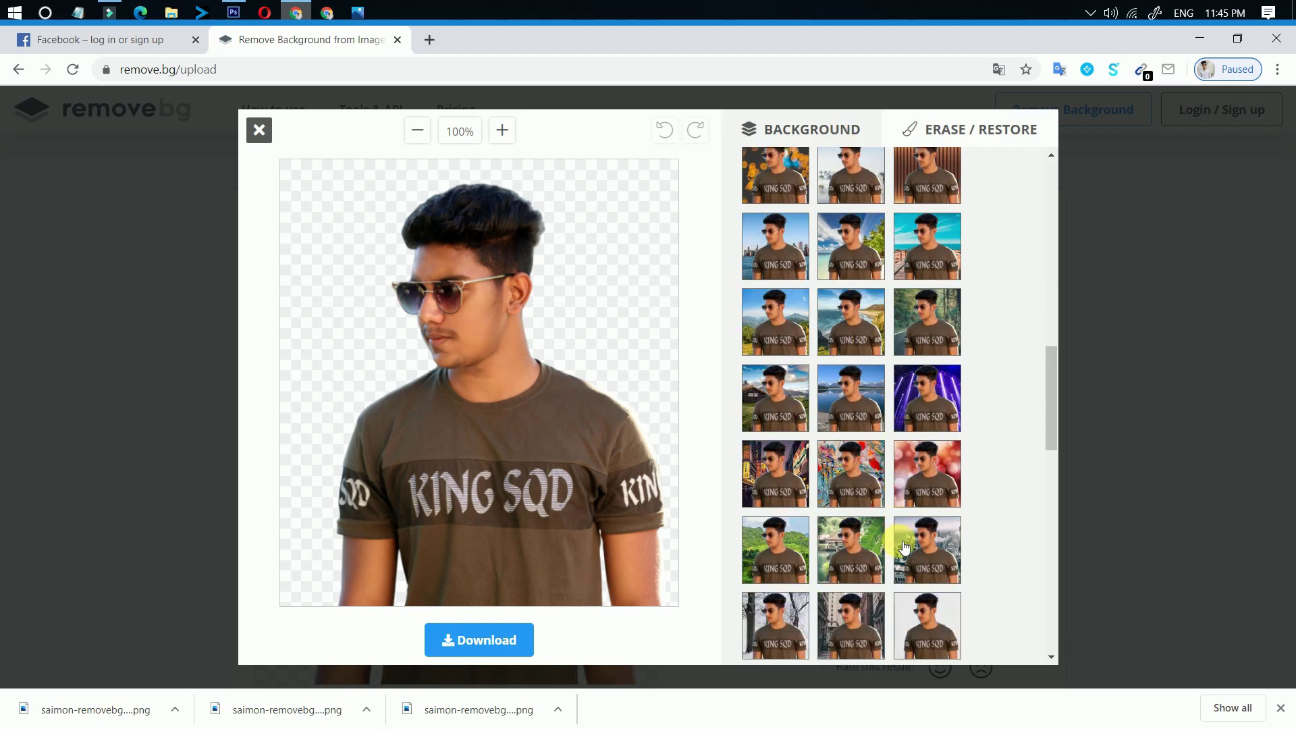
{"action": "scroll", "coordinate": [894, 500], "scroll_direction": "down", "scroll_amount": 3}
{"action": "scroll", "coordinate": [887, 473], "scroll_direction": "up", "scroll_amount": 6}
{"action": "scroll", "coordinate": [893, 500], "scroll_direction": "up", "scroll_amount": 5}
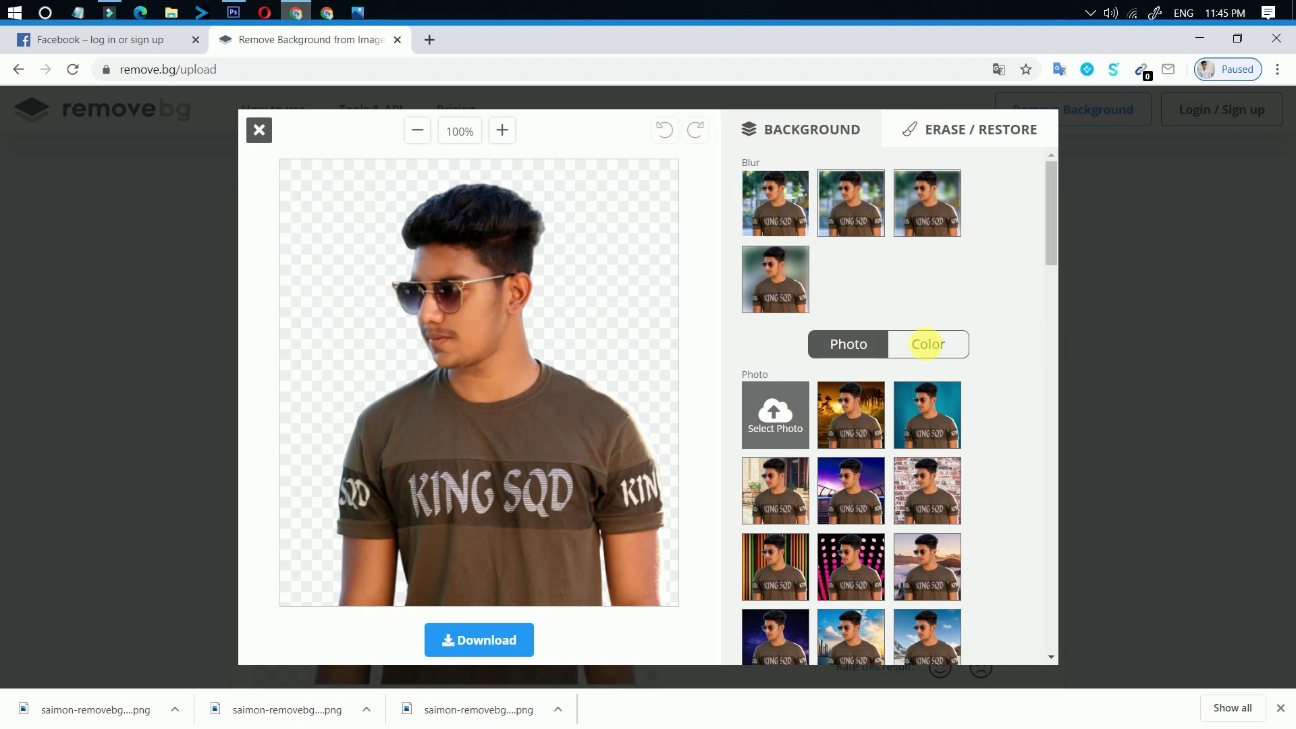
Look through the solid color backgrounds offered for the portrait.
{"action": "left_click", "coordinate": [928, 343]}
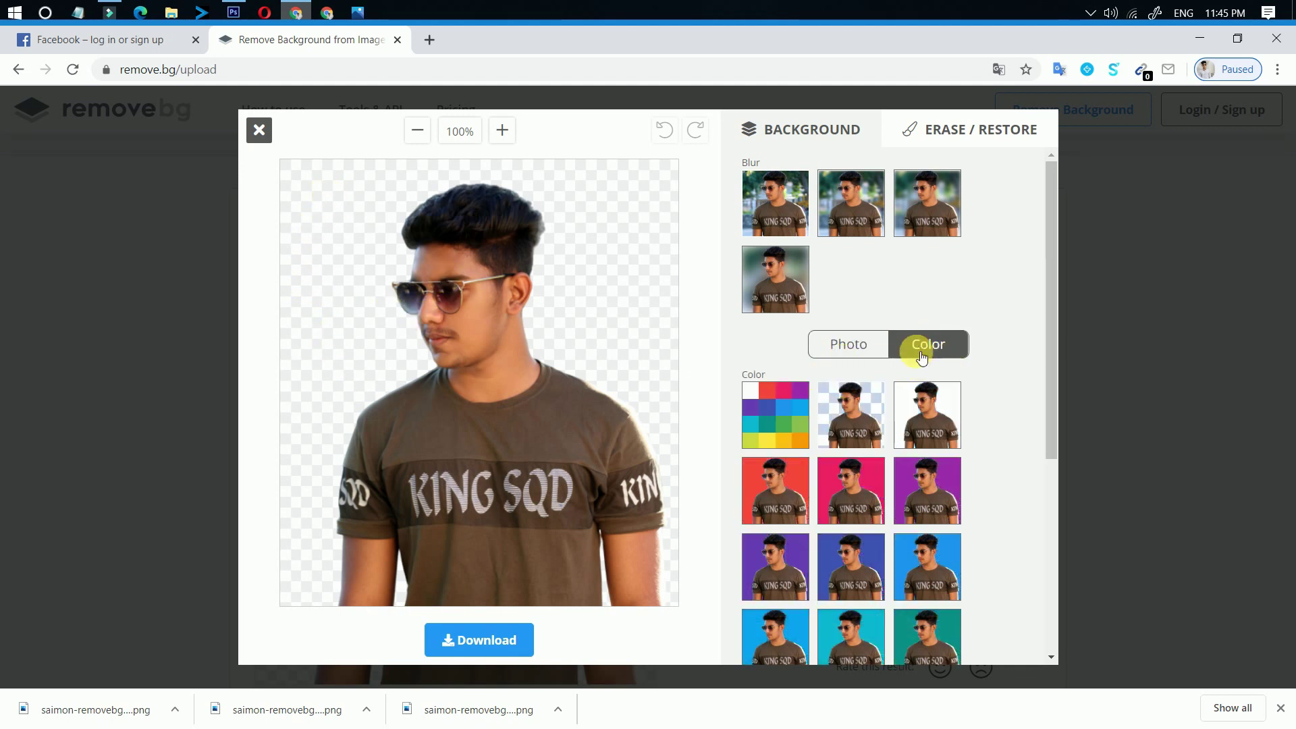
{"action": "scroll", "coordinate": [901, 439], "scroll_direction": "down", "scroll_amount": 5}
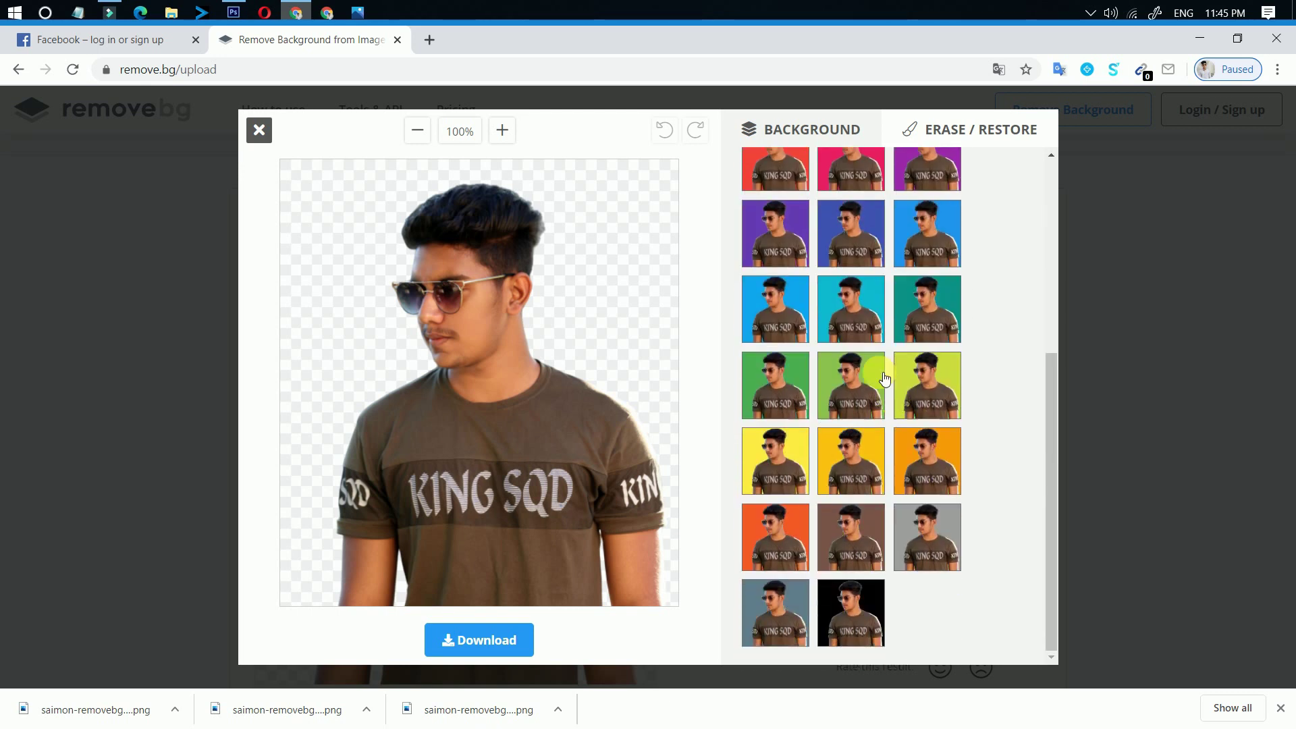
{"action": "scroll", "coordinate": [867, 547], "scroll_direction": "up", "scroll_amount": 5}
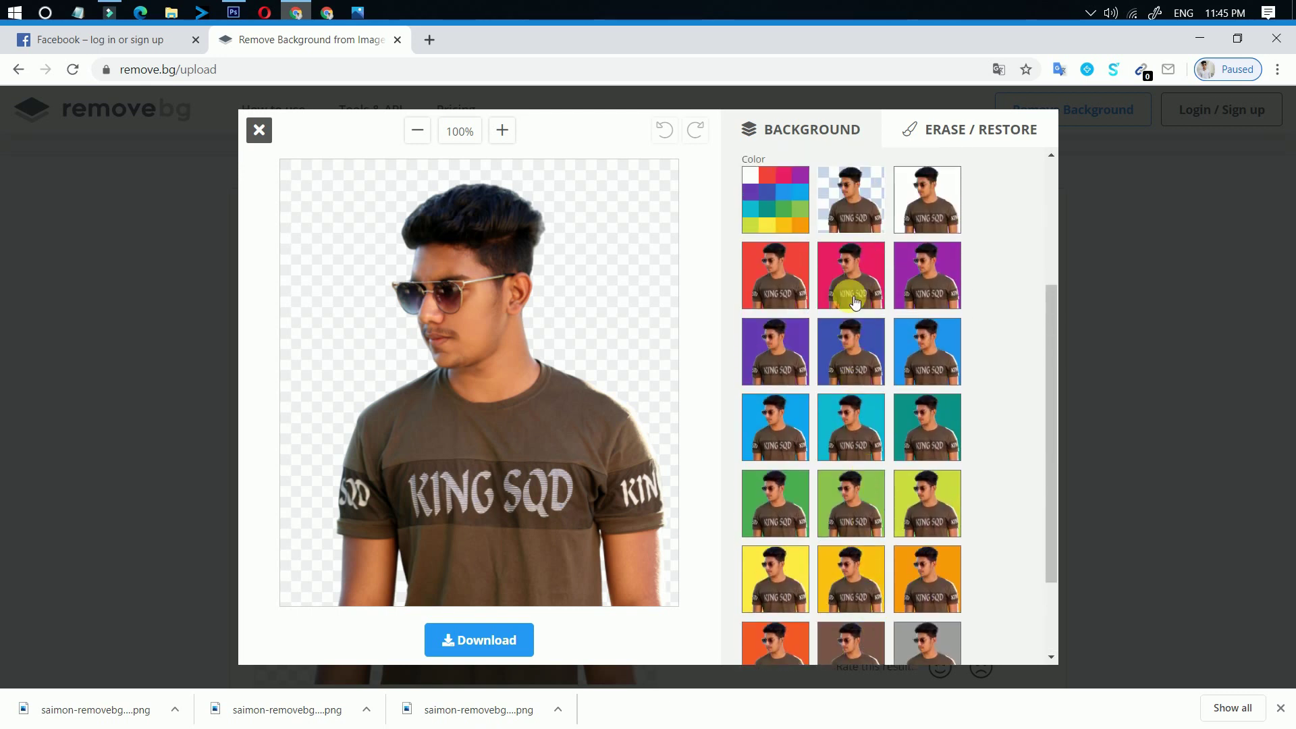
{"action": "scroll", "coordinate": [871, 503], "scroll_direction": "down", "scroll_amount": 2}
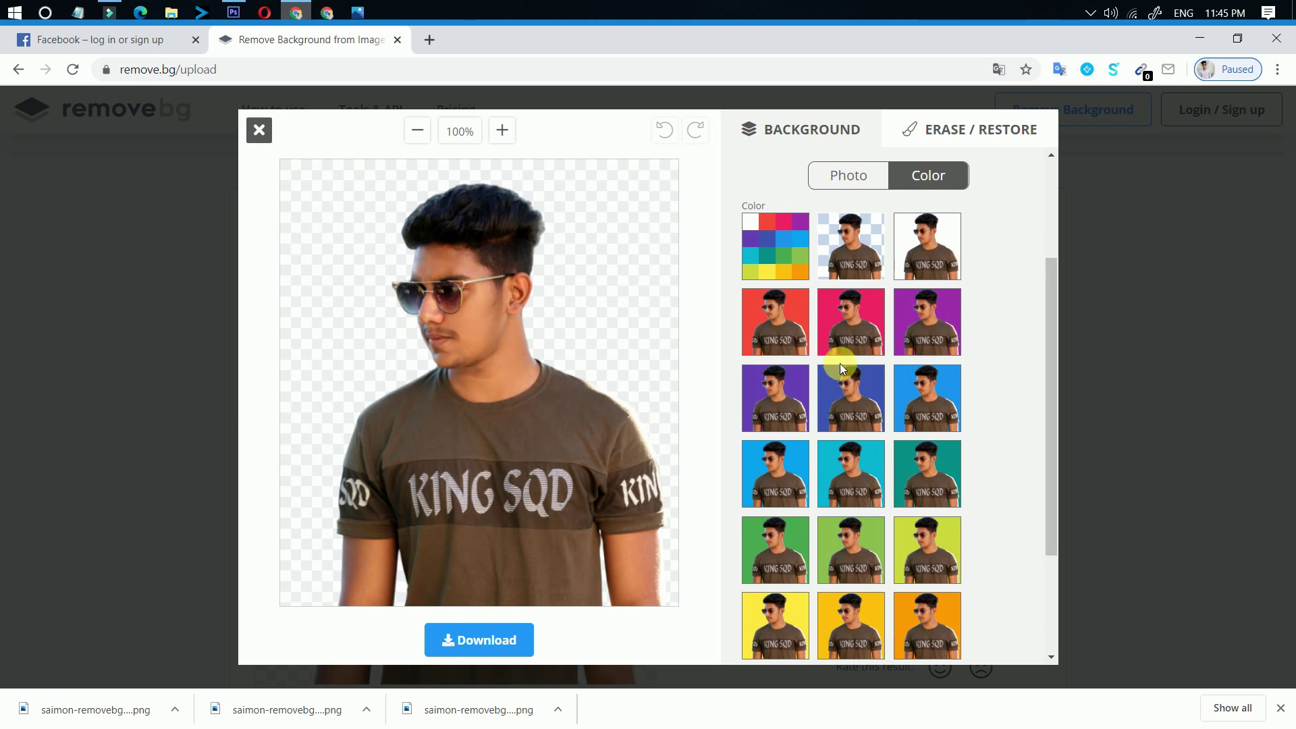
{"action": "scroll", "coordinate": [862, 495], "scroll_direction": "down", "scroll_amount": 1}
{"action": "scroll", "coordinate": [861, 495], "scroll_direction": "down", "scroll_amount": 1}
{"action": "scroll", "coordinate": [861, 405], "scroll_direction": "up", "scroll_amount": 6}
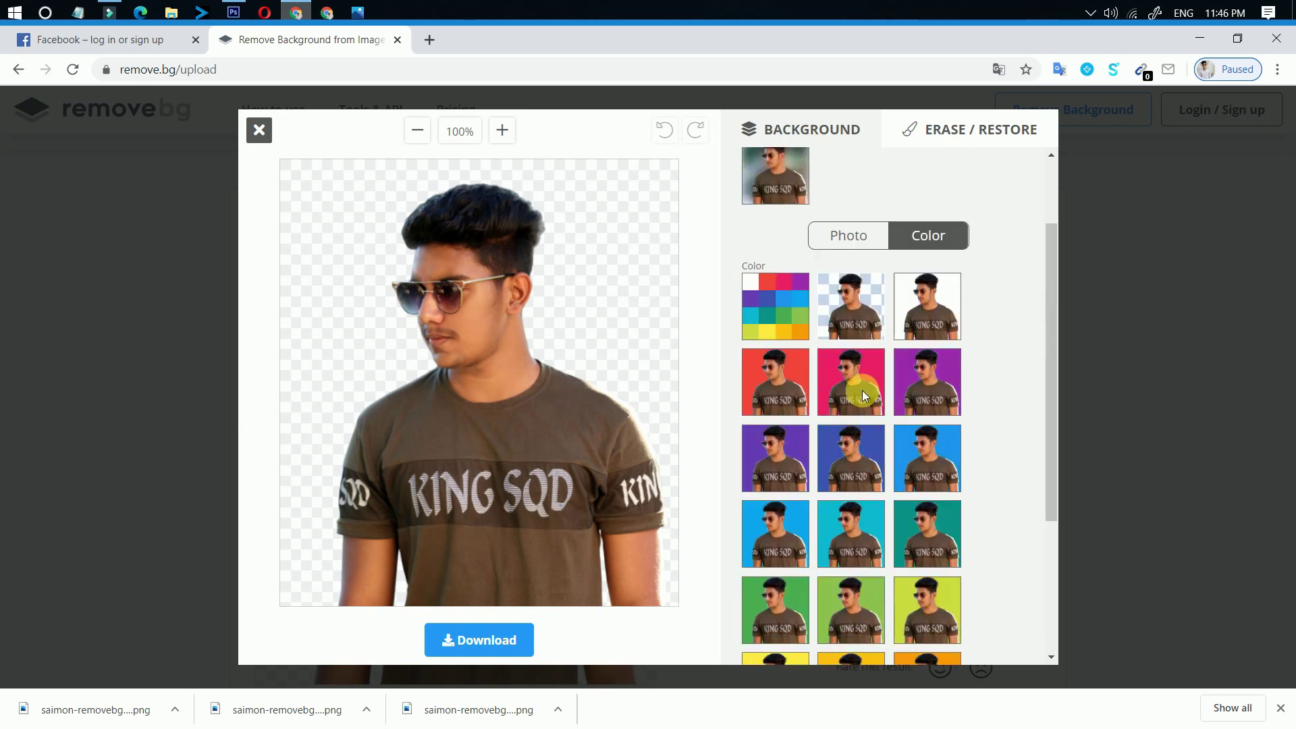
{"action": "scroll", "coordinate": [864, 492], "scroll_direction": "down", "scroll_amount": 2}
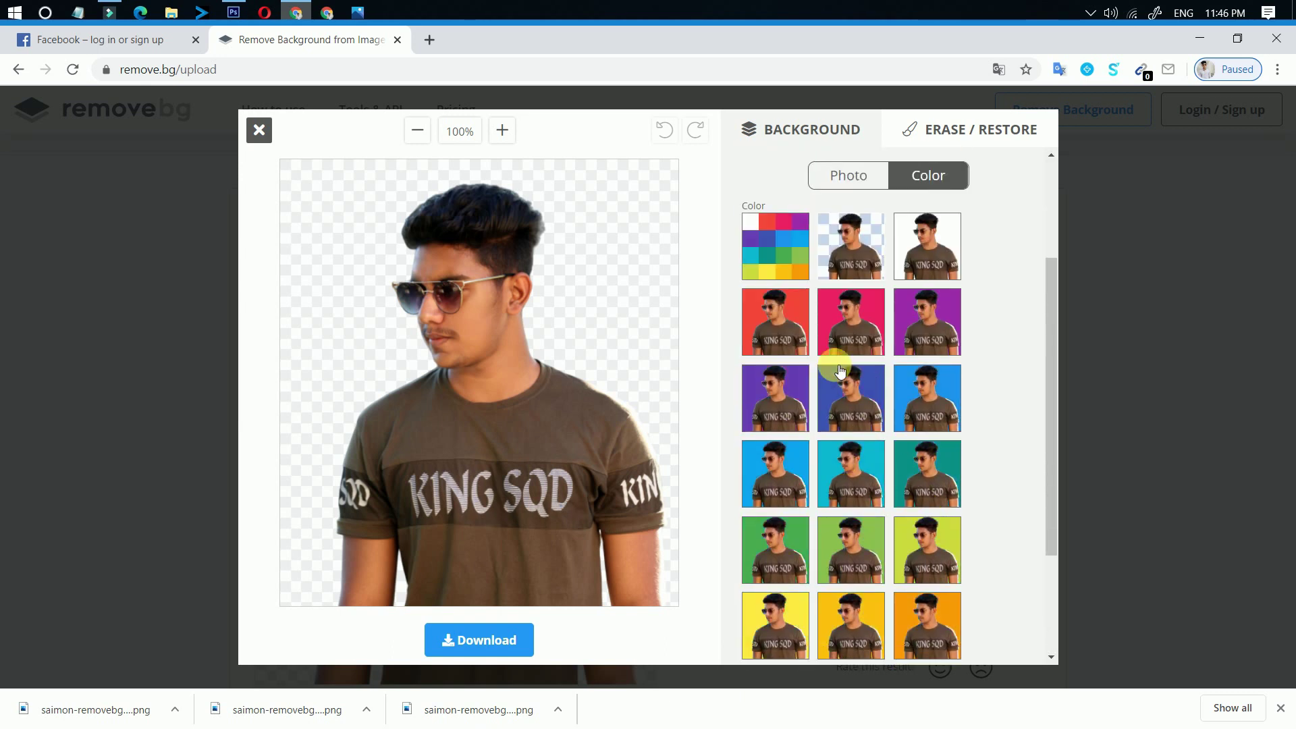
Apply a custom bright blue background color, #00aeff, behind the portrait.
{"action": "left_click", "coordinate": [783, 258]}
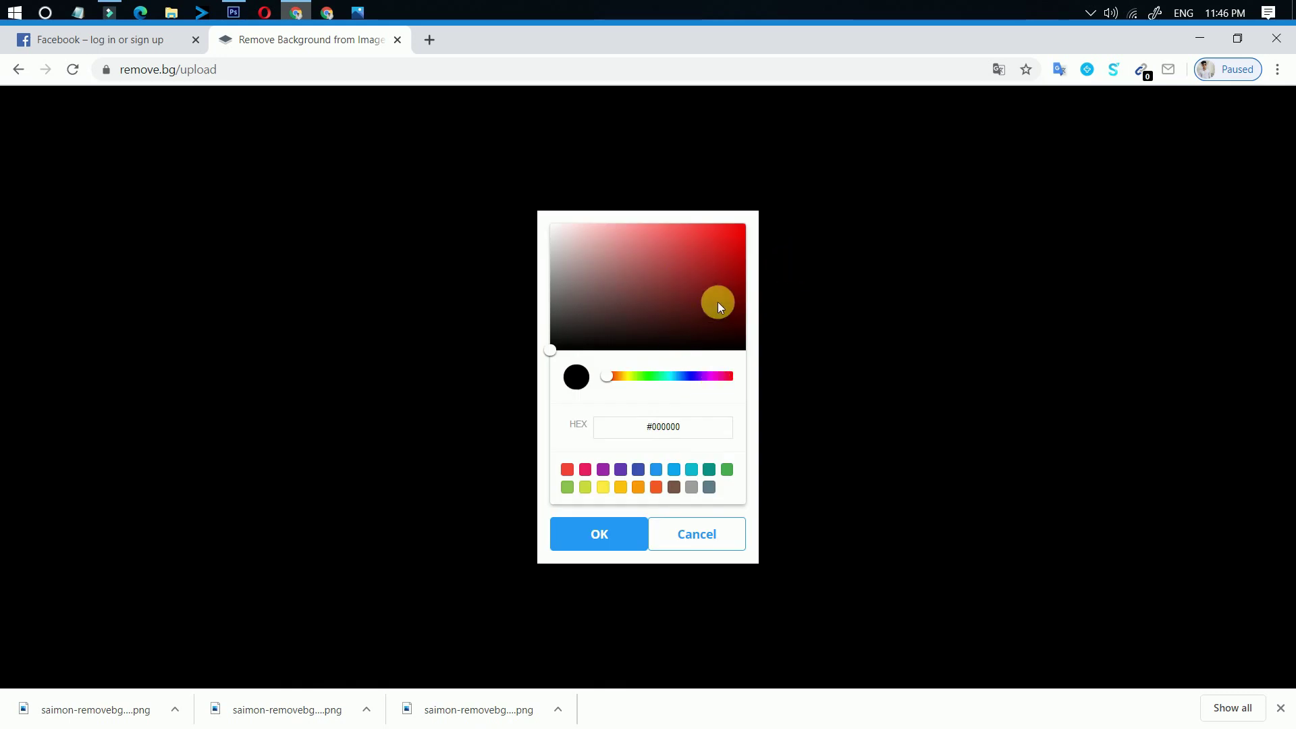
{"action": "left_click", "coordinate": [674, 469]}
{"action": "left_click", "coordinate": [746, 227]}
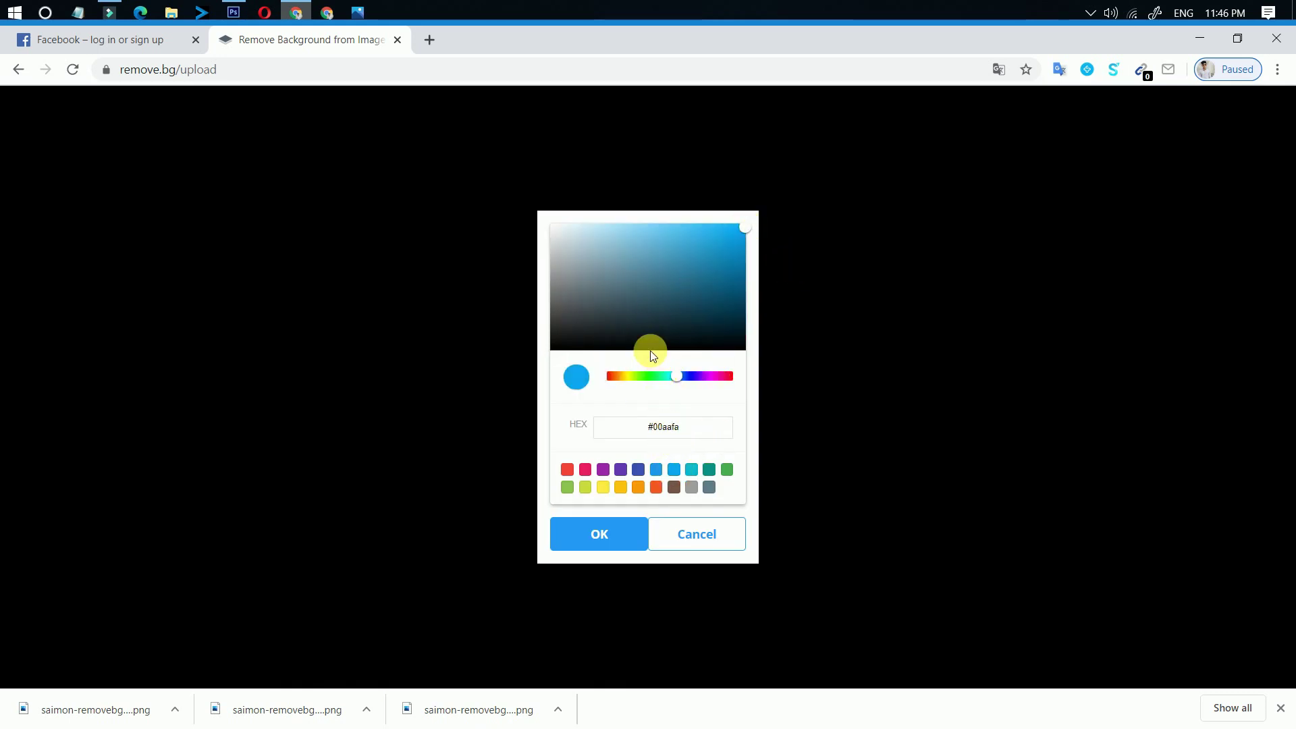
{"action": "left_click", "coordinate": [675, 431]}
{"action": "mouse_move", "coordinate": [675, 430]}
{"action": "left_mouse_down"}
{"action": "mouse_move", "coordinate": [633, 435]}
{"action": "mouse_move", "coordinate": [668, 432]}
{"action": "left_mouse_up"}
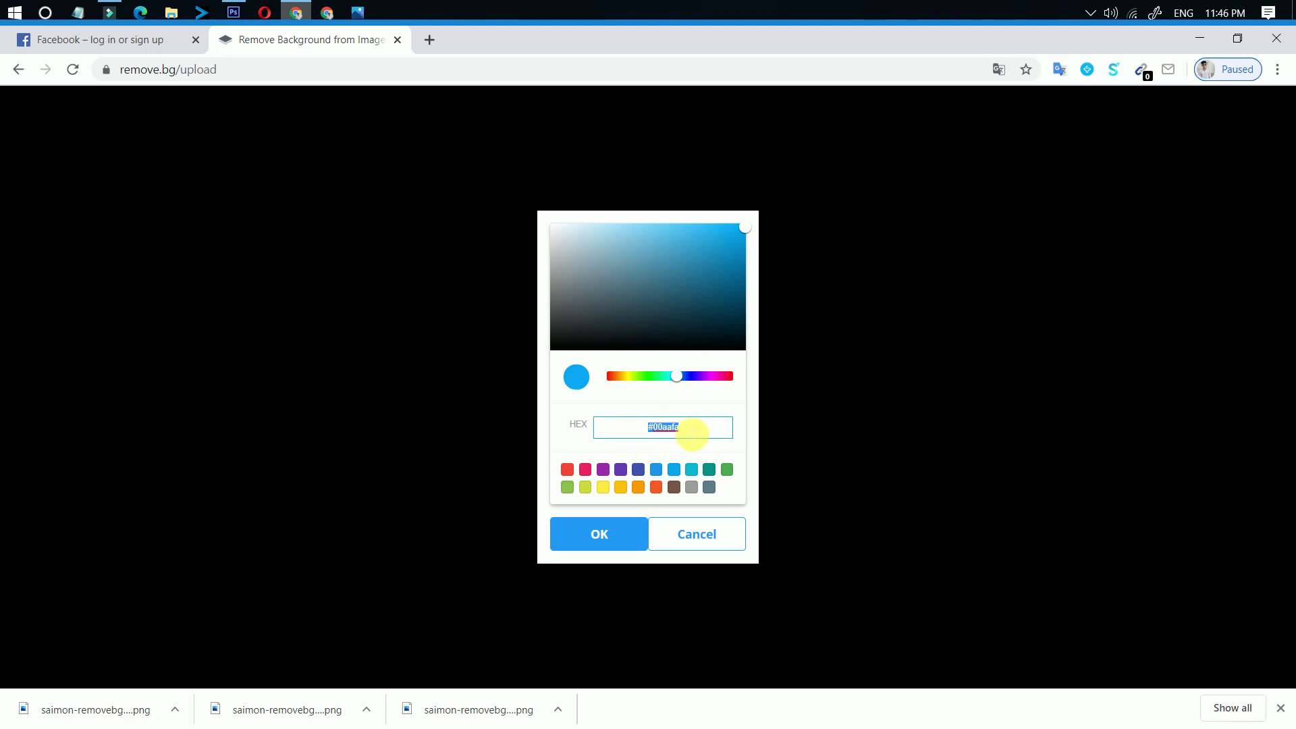
{"action": "left_click_drag", "start_coordinate": [669, 432], "coordinate": [699, 607]}
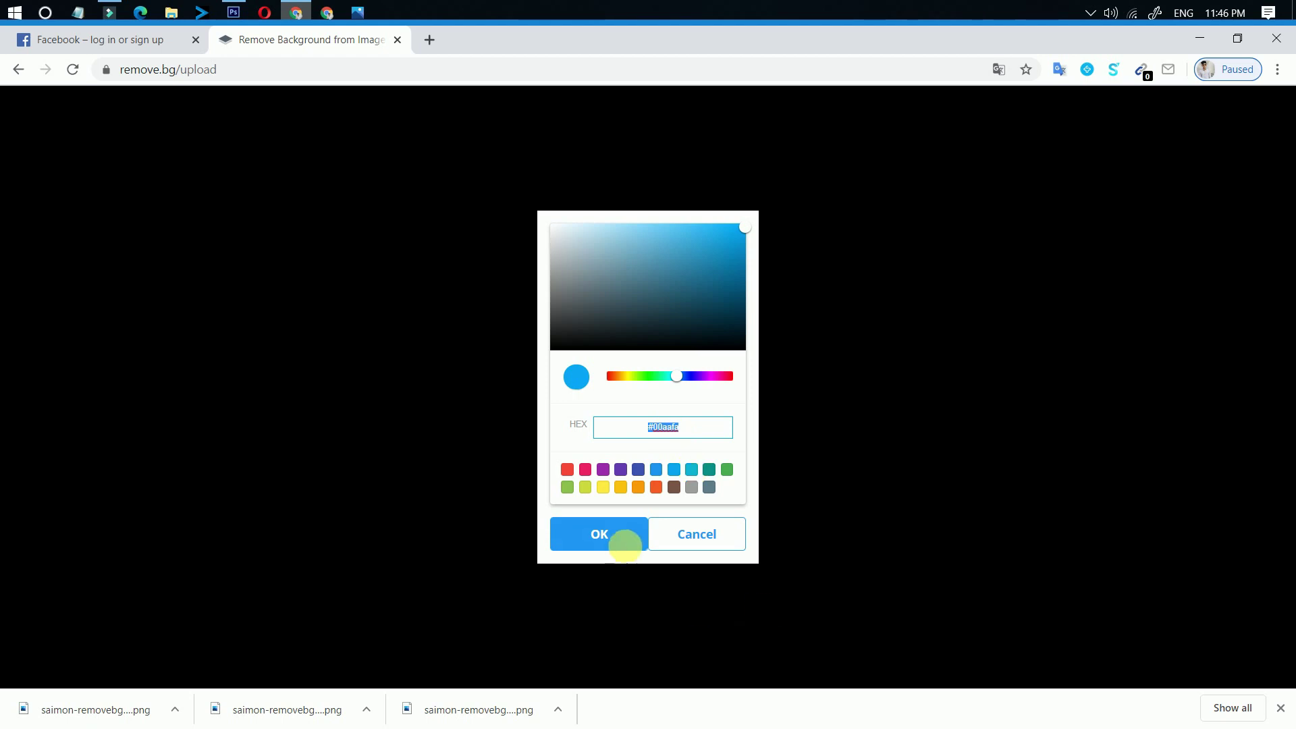
{"action": "left_click", "coordinate": [736, 232]}
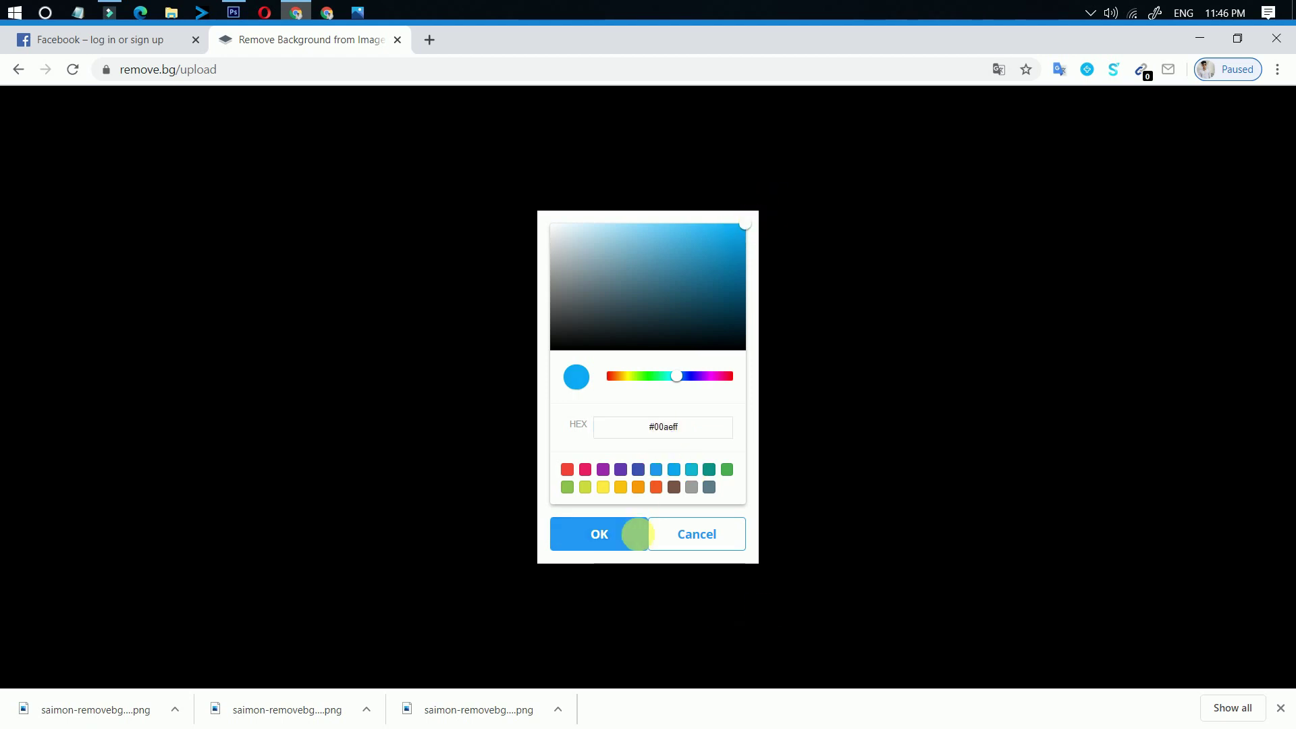
{"action": "left_click", "coordinate": [630, 533]}
Replace the solid color with the preset photo of city skyscrapers and glowing lights.
{"action": "scroll", "coordinate": [850, 405], "scroll_direction": "up", "scroll_amount": 3}
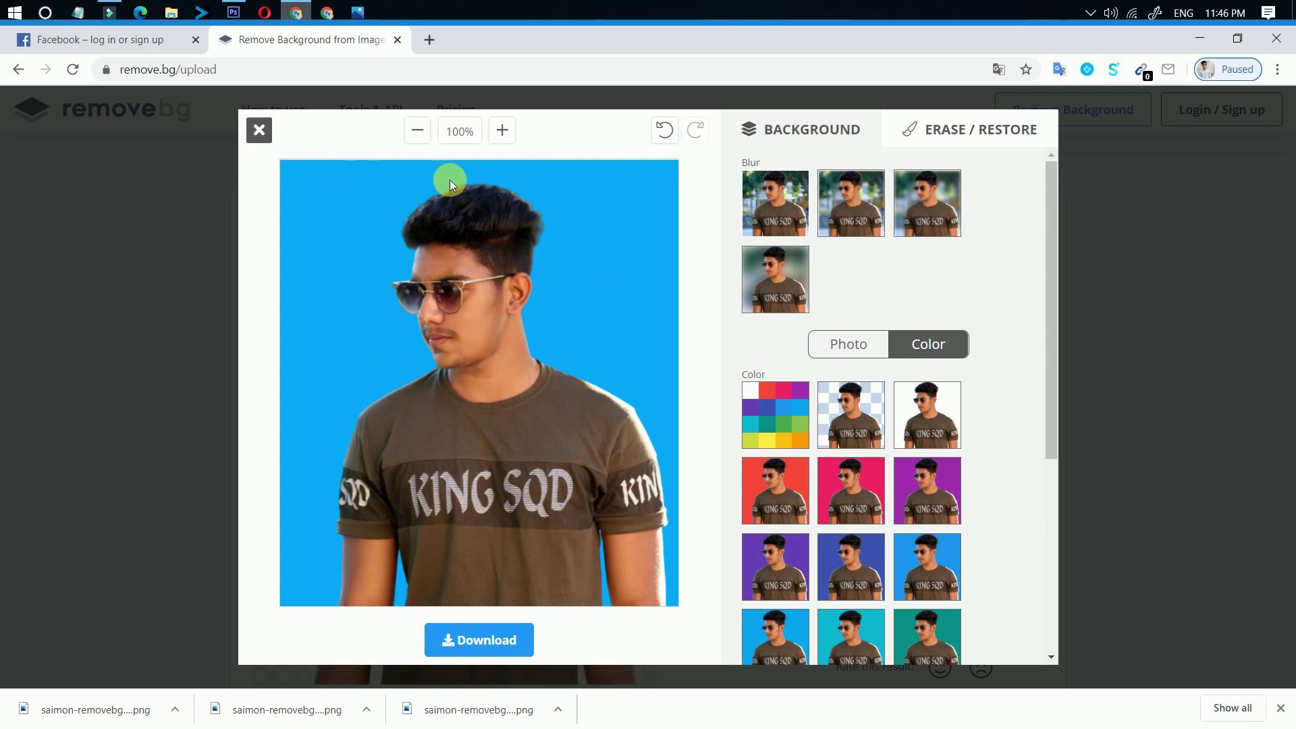
{"action": "left_click", "coordinate": [853, 345]}
{"action": "scroll", "coordinate": [852, 438], "scroll_direction": "down", "scroll_amount": 3}
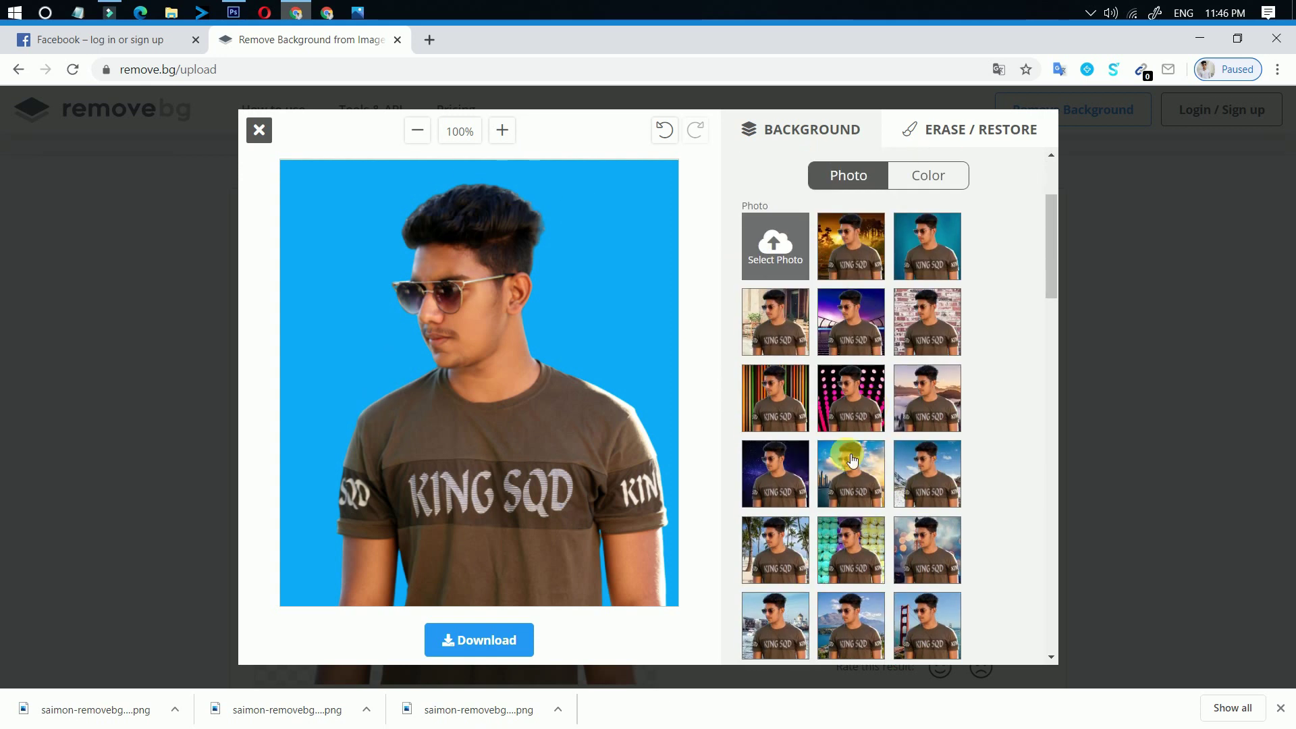
{"action": "scroll", "coordinate": [859, 514], "scroll_direction": "down", "scroll_amount": 5}
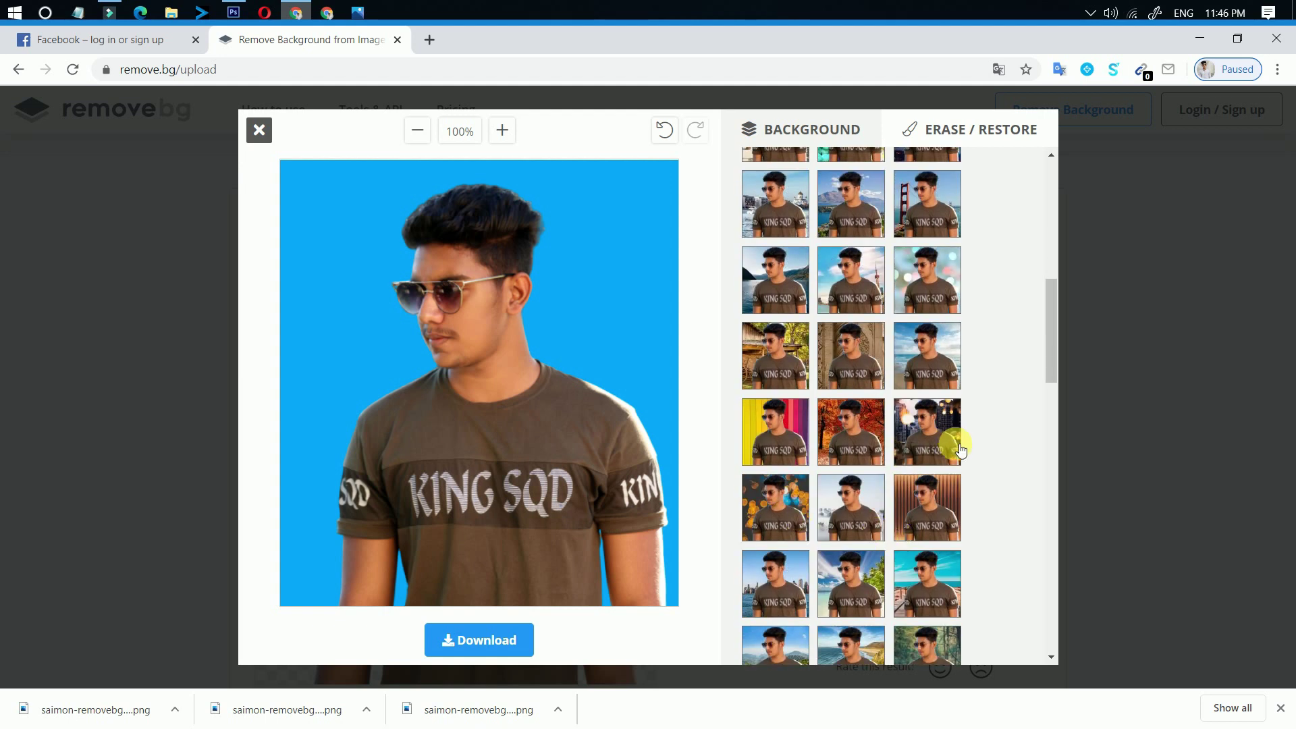
{"action": "left_click", "coordinate": [941, 511]}
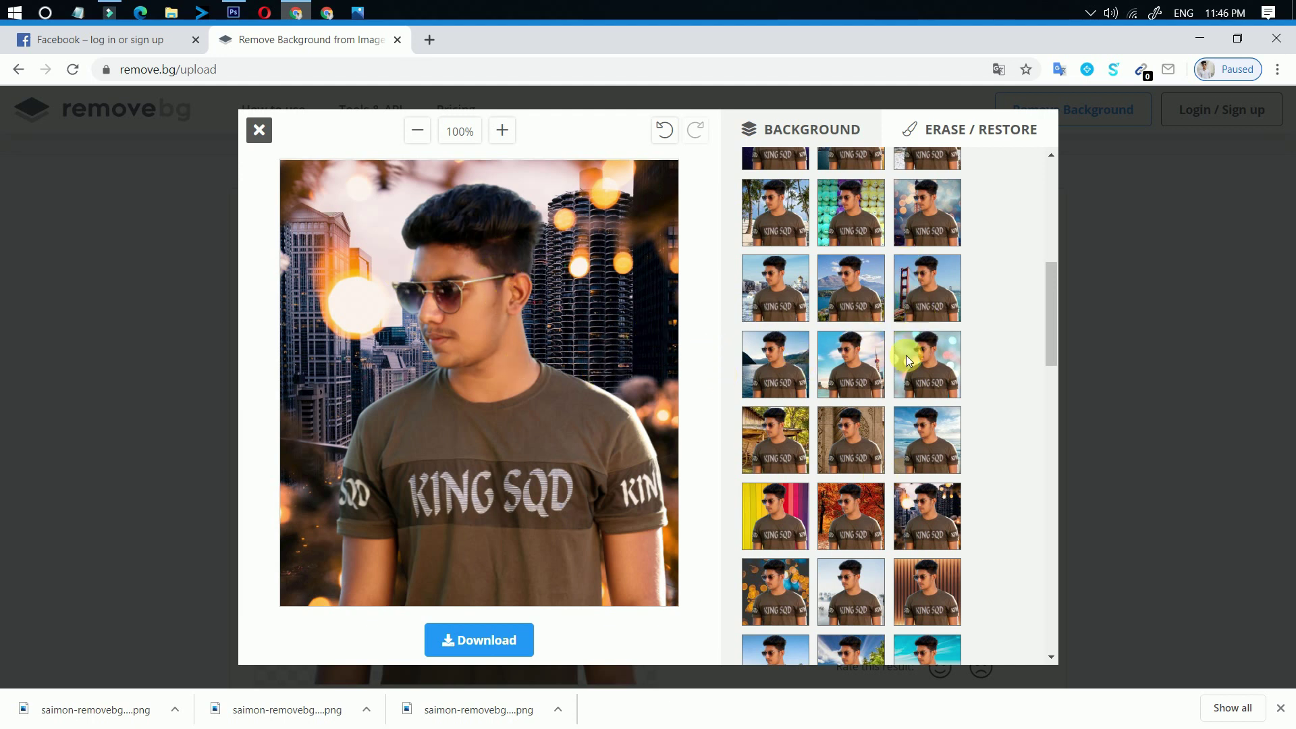
Apply the preset photo background of an orange sunset behind silhouetted trees.
{"action": "scroll", "coordinate": [902, 435], "scroll_direction": "up", "scroll_amount": 7}
{"action": "scroll", "coordinate": [914, 344], "scroll_direction": "down", "scroll_amount": 3}
{"action": "scroll", "coordinate": [954, 480], "scroll_direction": "down", "scroll_amount": 1}
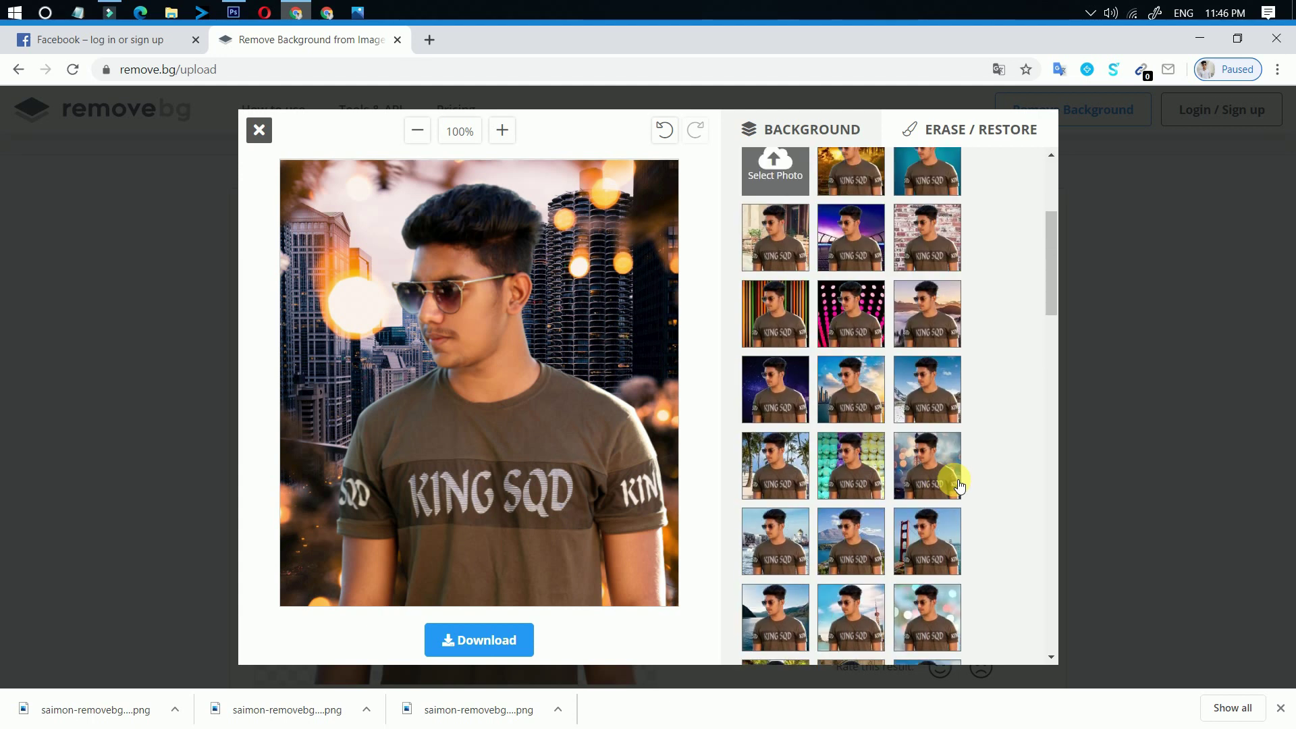
{"action": "scroll", "coordinate": [954, 494], "scroll_direction": "down", "scroll_amount": 2}
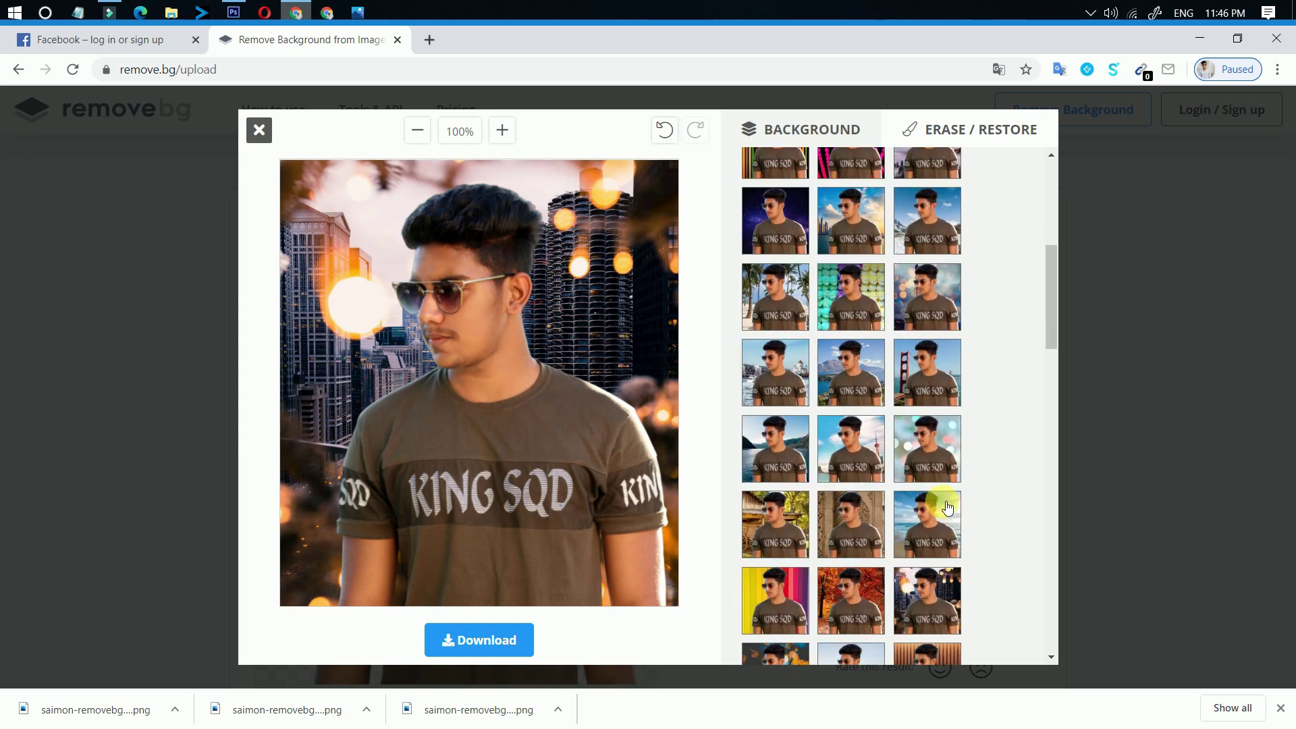
{"action": "scroll", "coordinate": [944, 500], "scroll_direction": "up", "scroll_amount": 2}
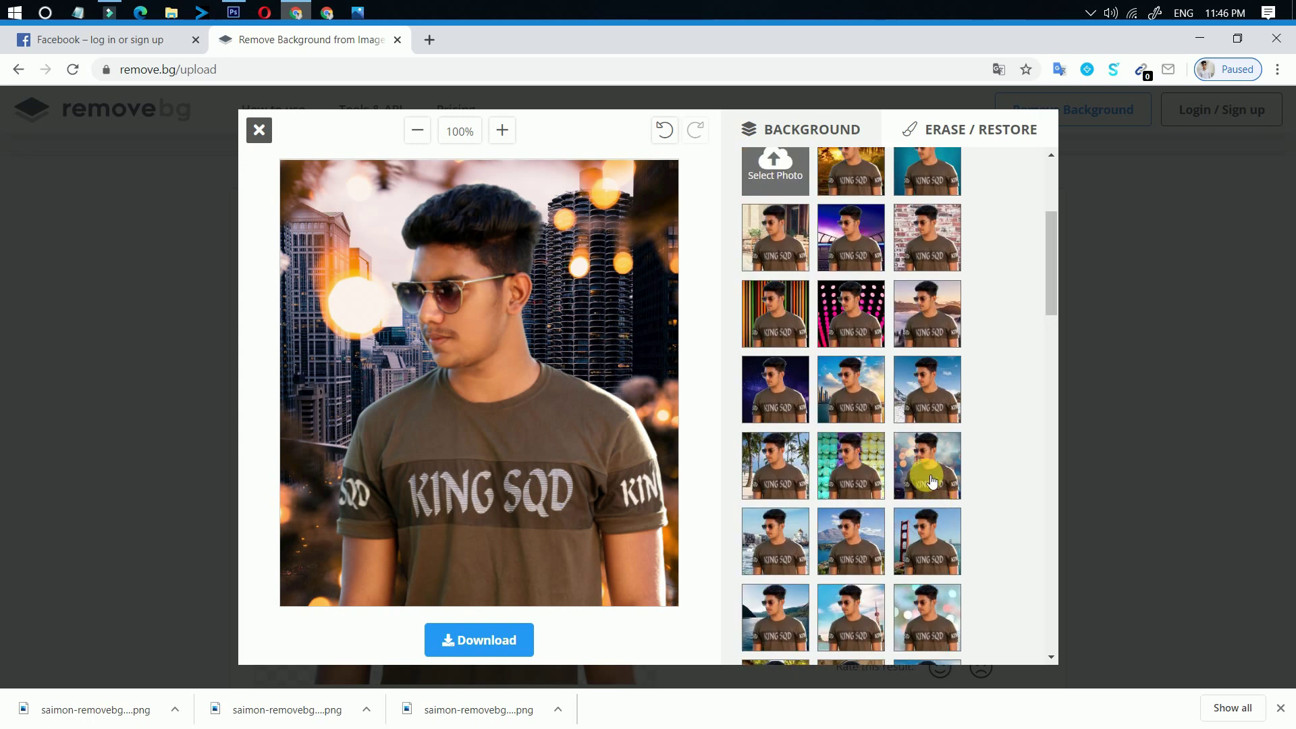
{"action": "scroll", "coordinate": [933, 480], "scroll_direction": "up", "scroll_amount": 1}
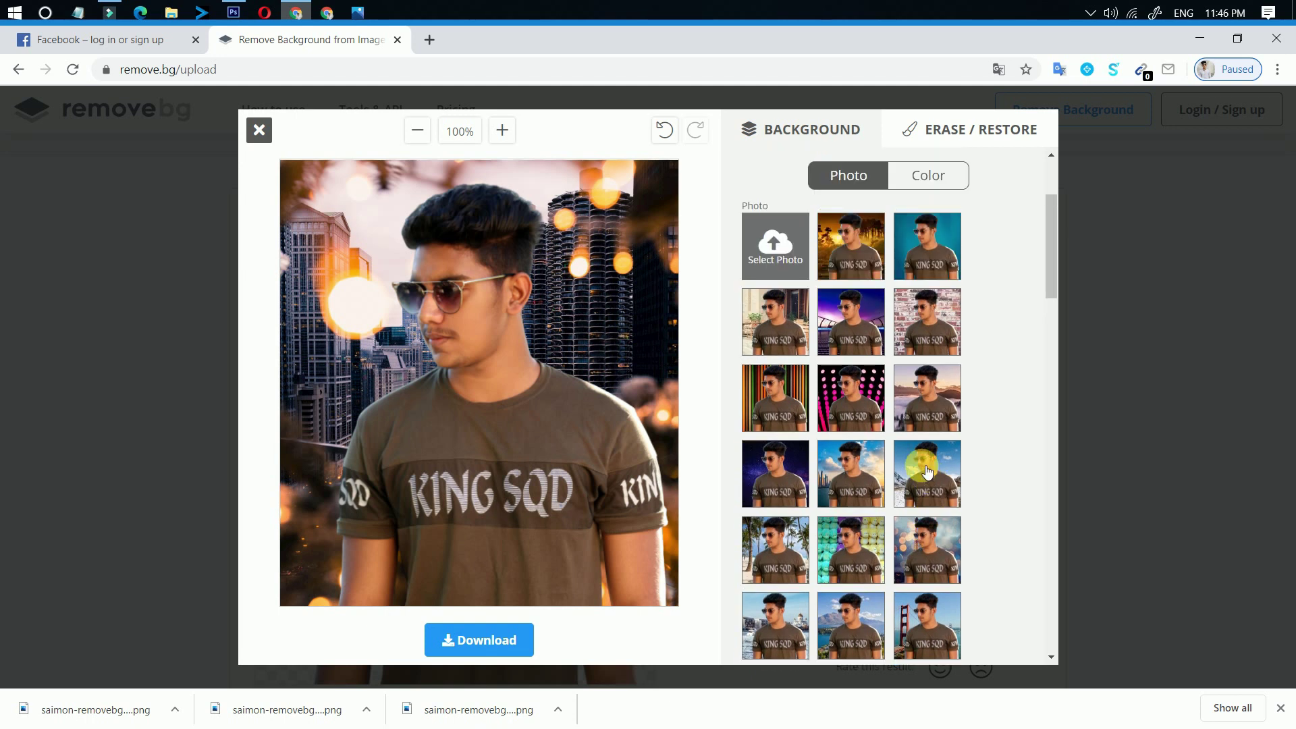
{"action": "left_click", "coordinate": [860, 244]}
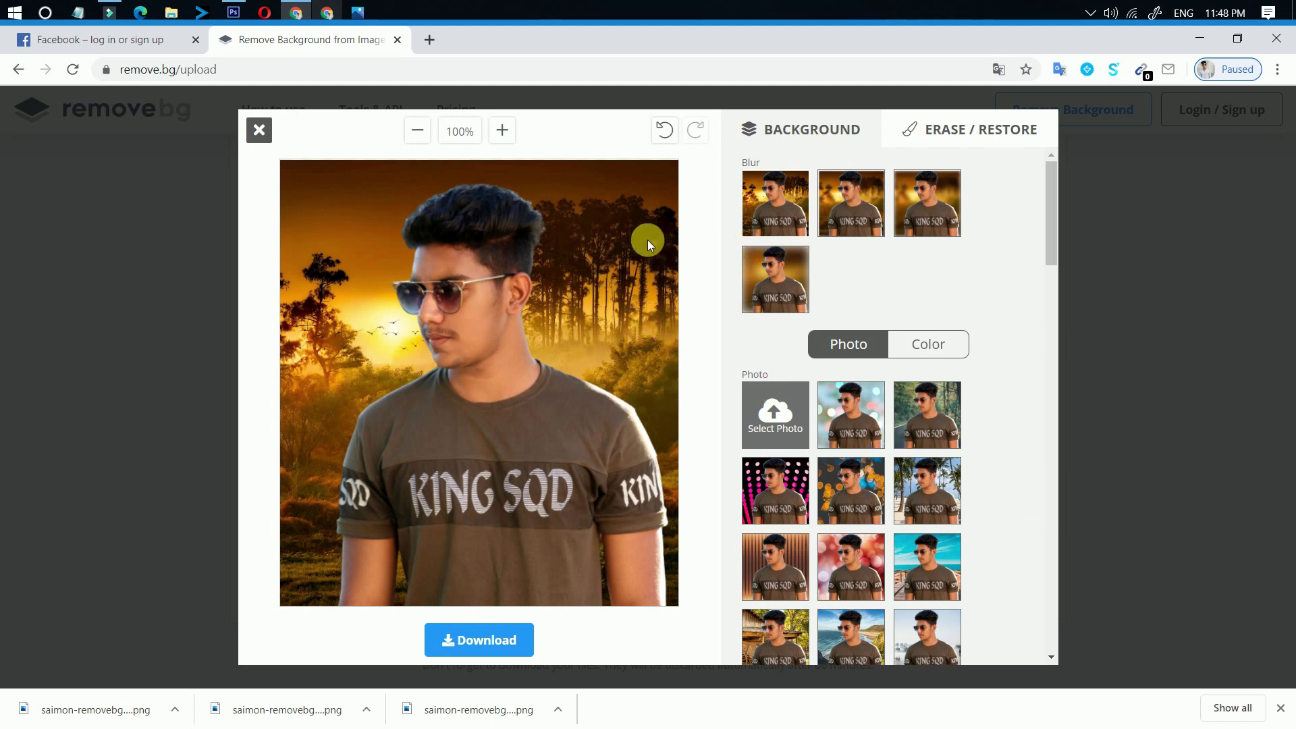
Try the second blur level on the sunset background and return to the unblurred version.
{"action": "left_click", "coordinate": [847, 202]}
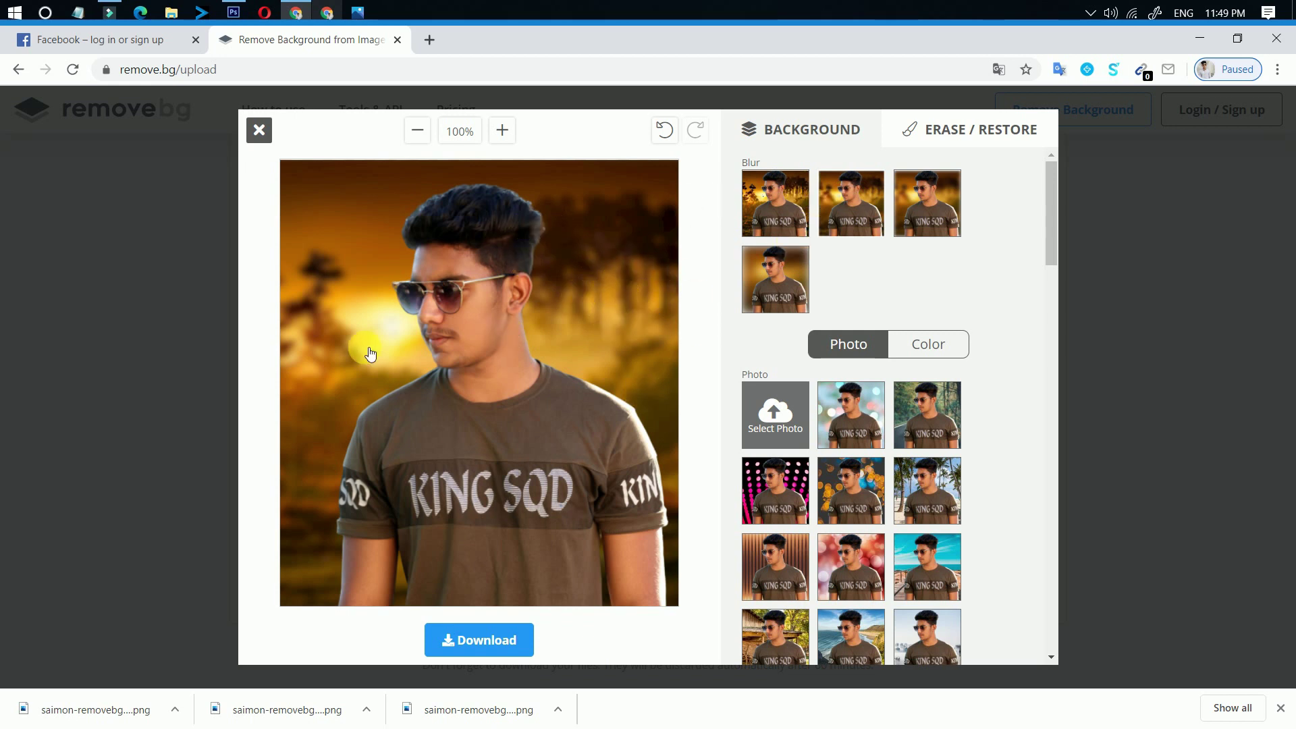
{"action": "left_click", "coordinate": [799, 205]}
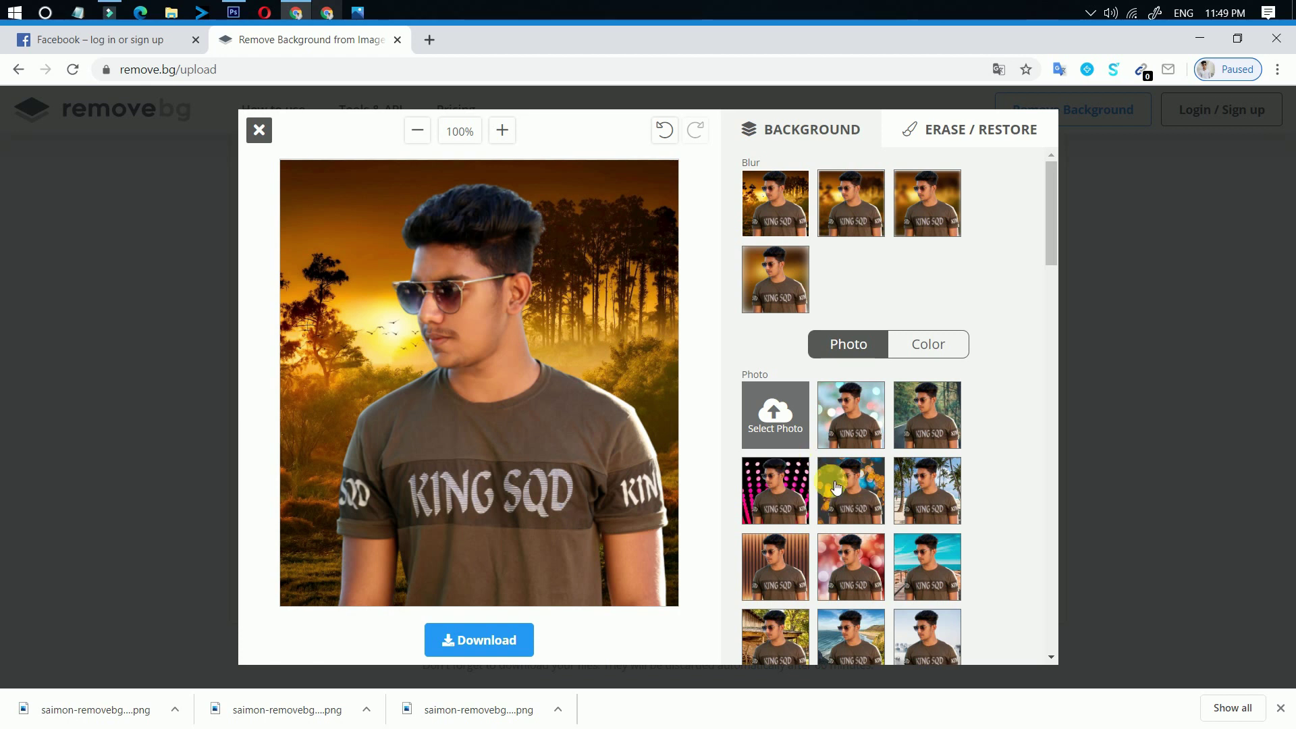
Start choosing a custom background photo and open the FLYER DESIGN folder on drive F:.
{"action": "left_click", "coordinate": [776, 422]}
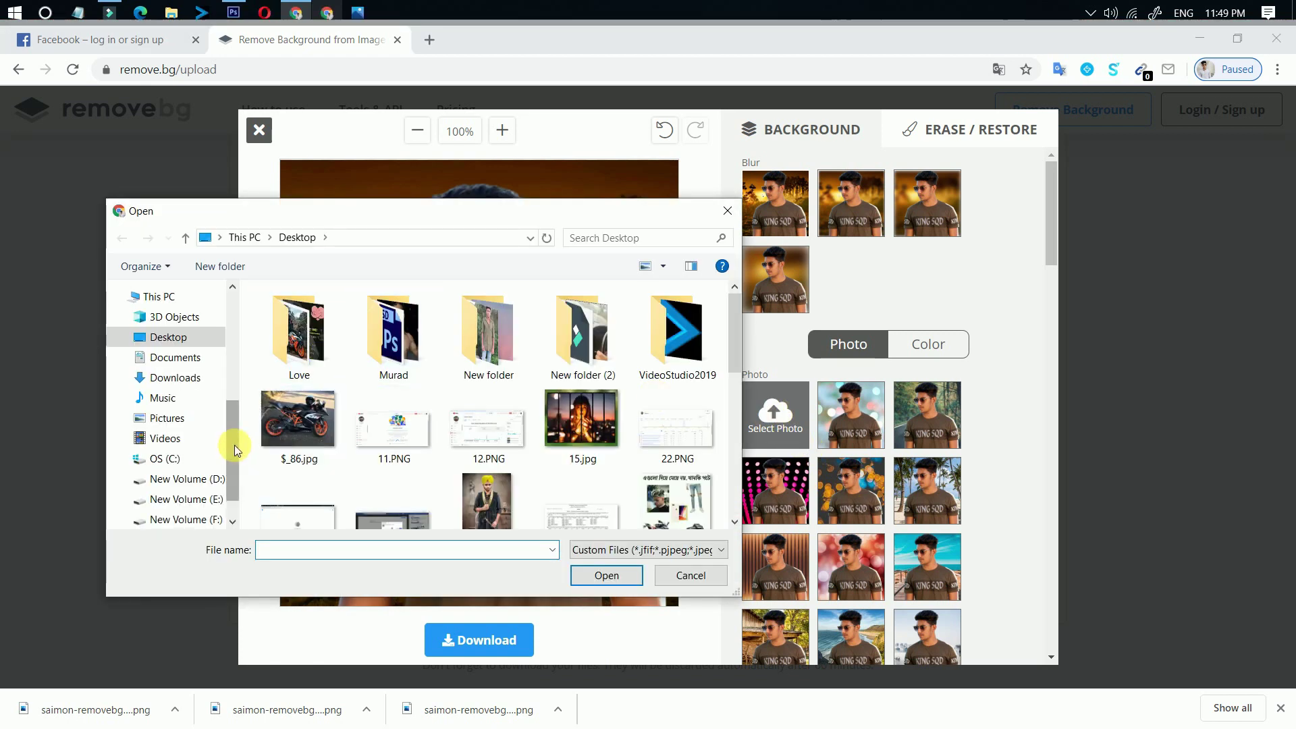
{"action": "scroll", "coordinate": [199, 472], "scroll_direction": "down", "scroll_amount": 1}
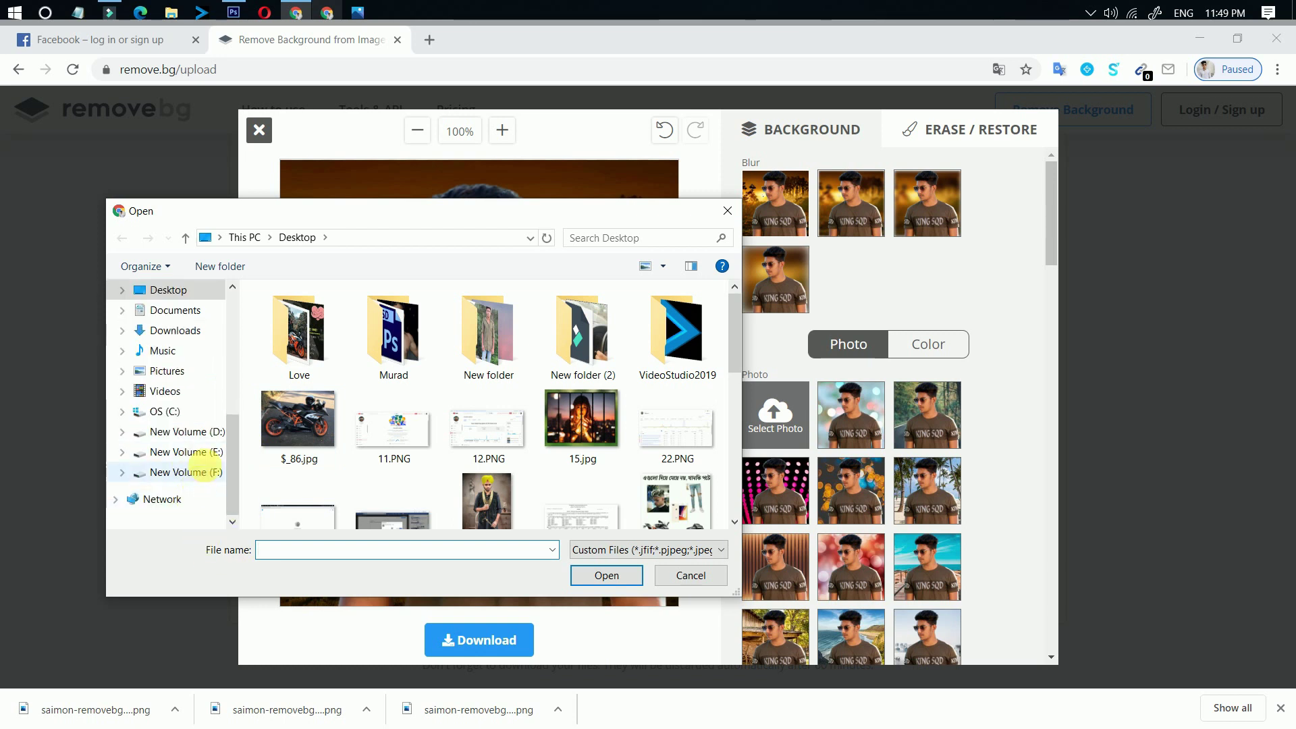
{"action": "left_click", "coordinate": [211, 474]}
{"action": "scroll", "coordinate": [567, 350], "scroll_direction": "down", "scroll_amount": 2}
{"action": "scroll", "coordinate": [367, 390], "scroll_direction": "up", "scroll_amount": 2}
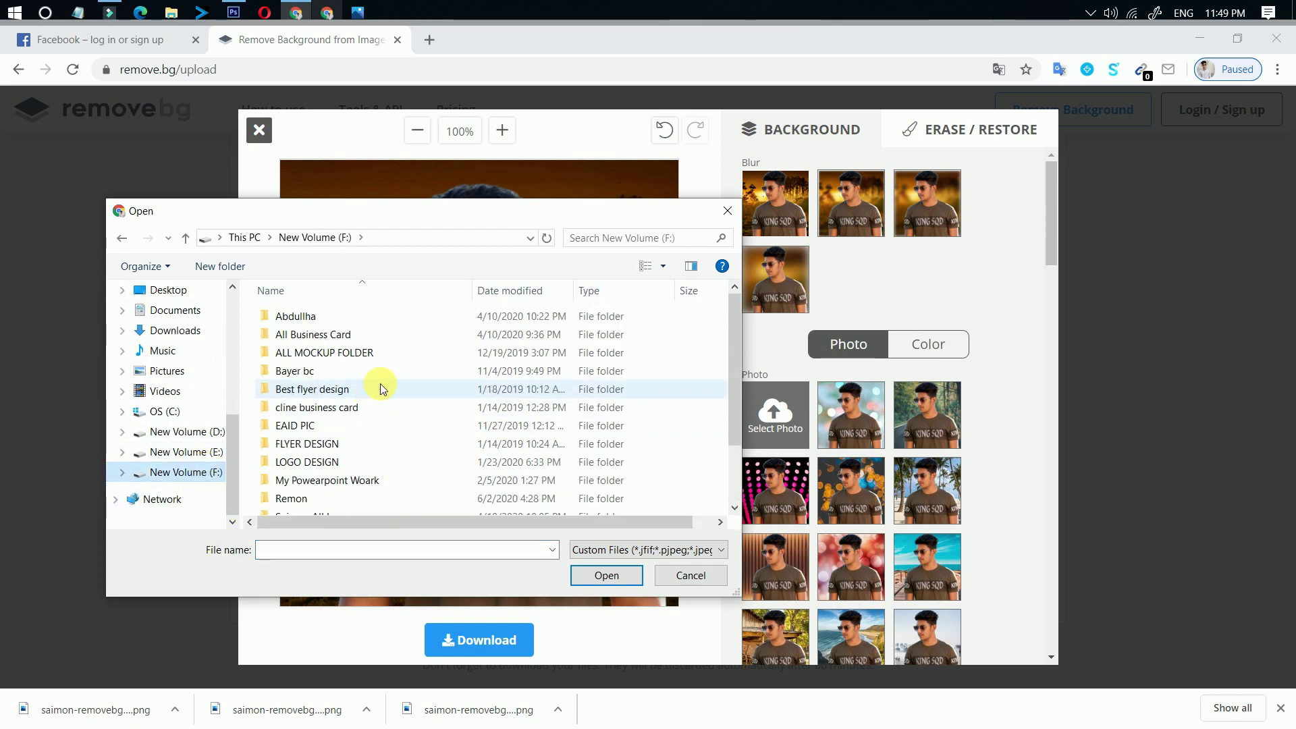
{"action": "left_click", "coordinate": [332, 409]}
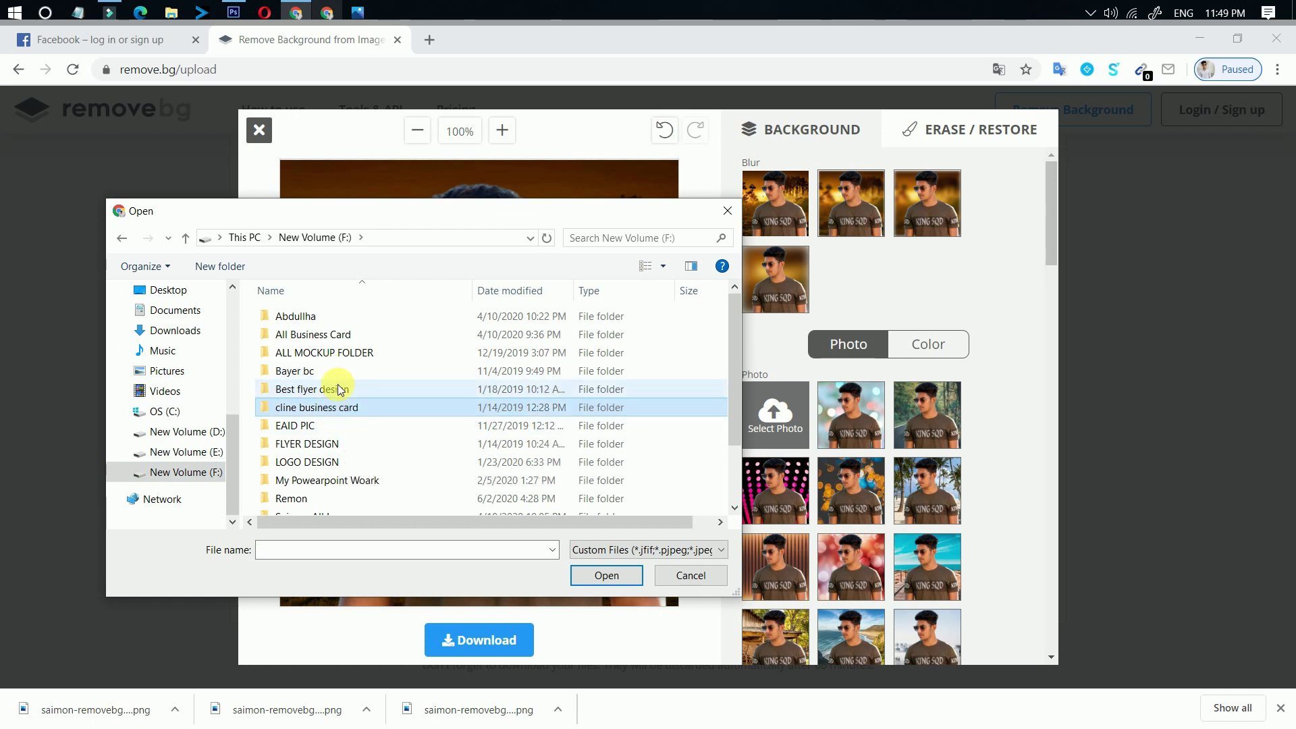
{"action": "double_click", "coordinate": [343, 445]}
Load images (19).jpg from the FLYER DESIGN folder as the portrait's custom background.
{"action": "scroll", "coordinate": [537, 402], "scroll_direction": "down", "scroll_amount": 10}
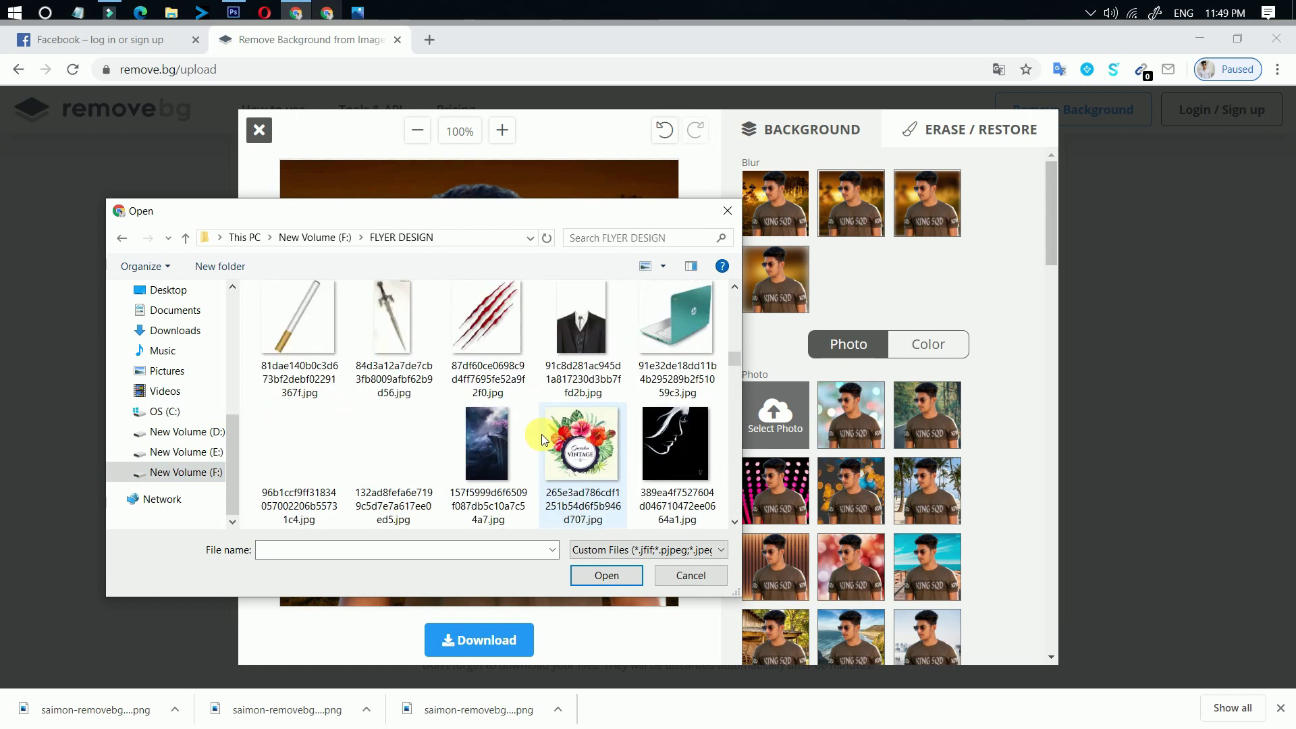
{"action": "scroll", "coordinate": [541, 435], "scroll_direction": "down", "scroll_amount": 10}
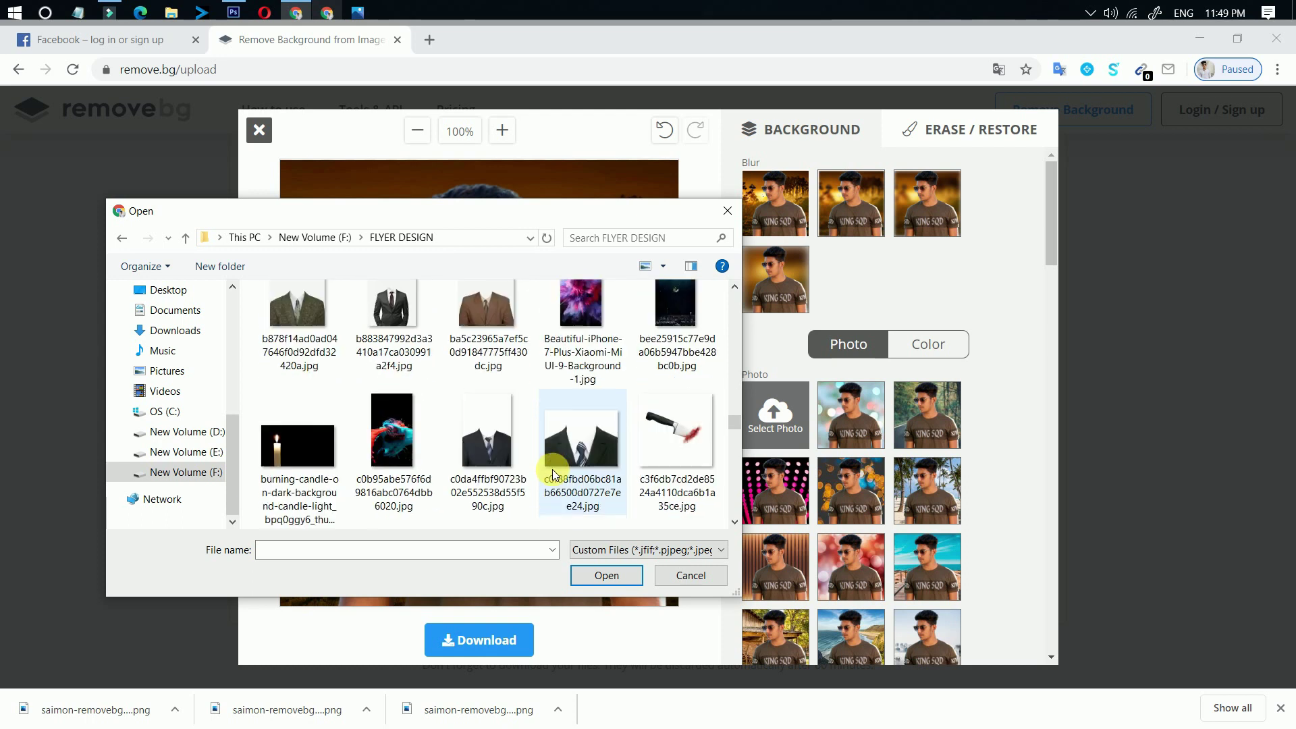
{"action": "scroll", "coordinate": [552, 471], "scroll_direction": "down", "scroll_amount": 10}
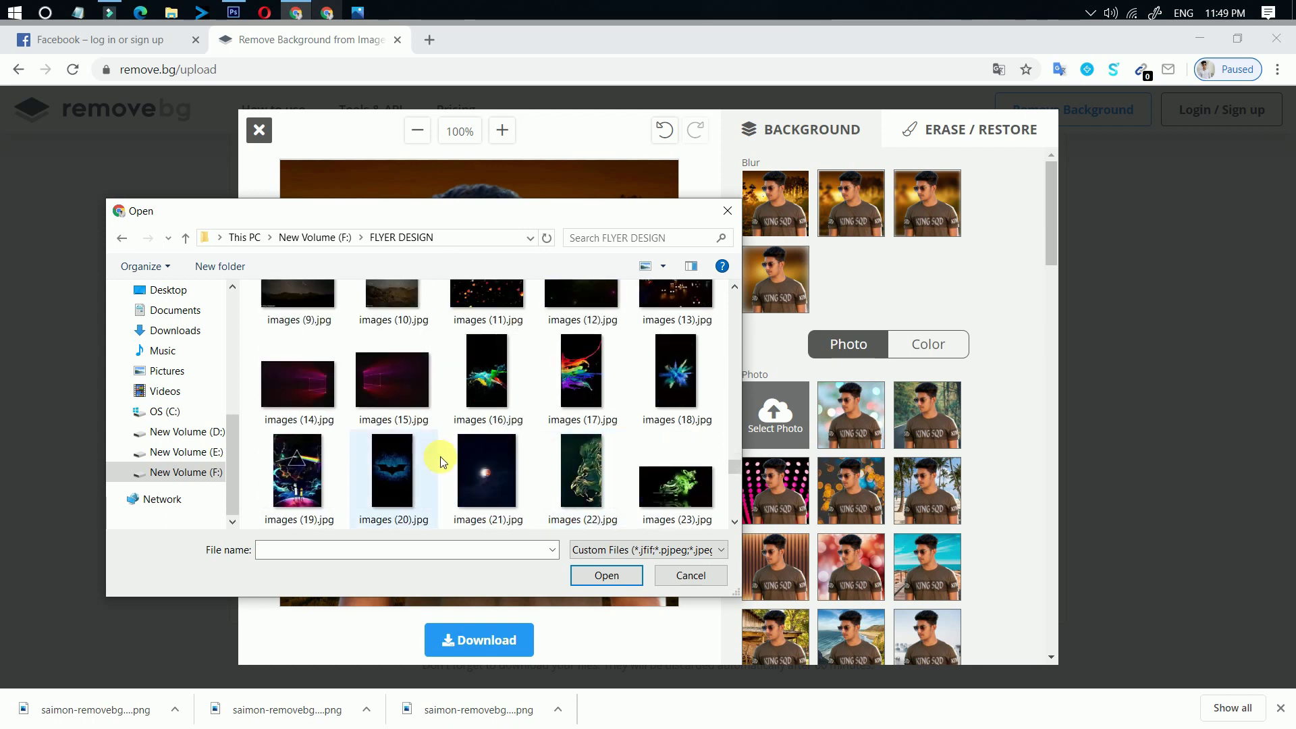
{"action": "left_click", "coordinate": [338, 462]}
{"action": "scroll", "coordinate": [431, 459], "scroll_direction": "down", "scroll_amount": 2}
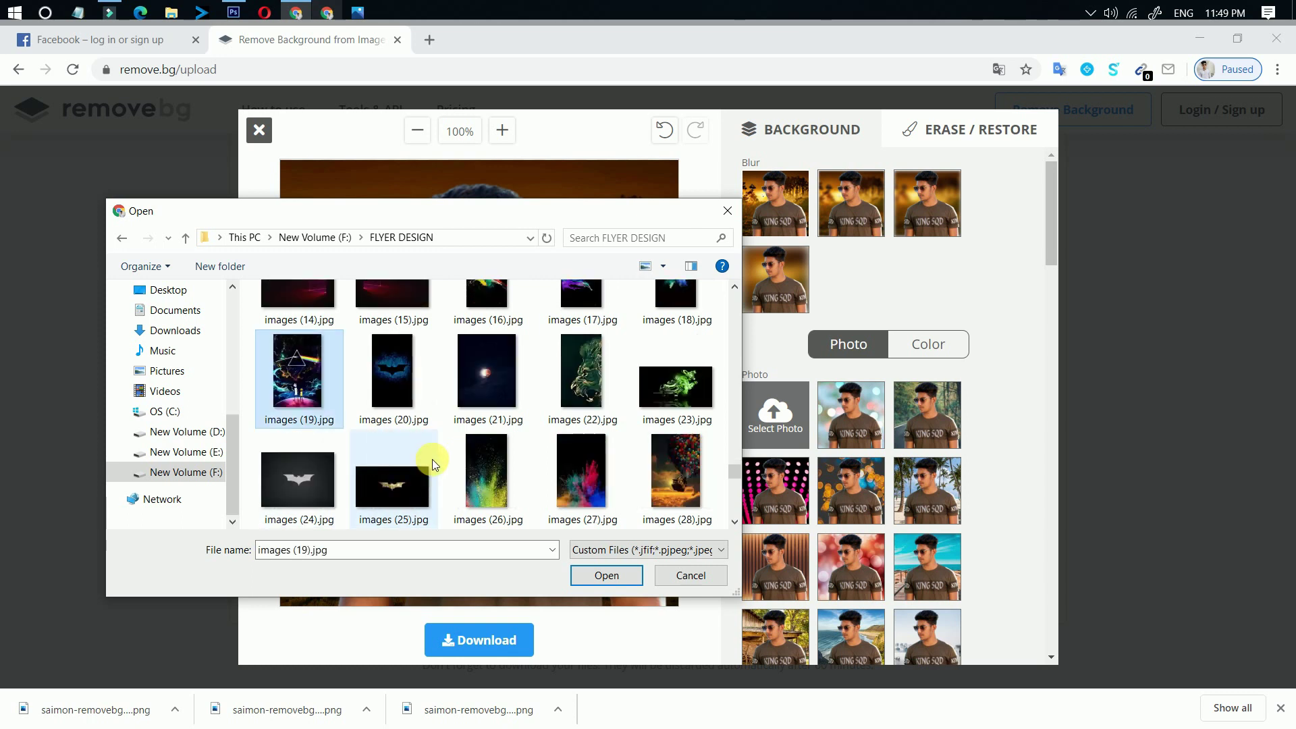
{"action": "double_click", "coordinate": [326, 374]}
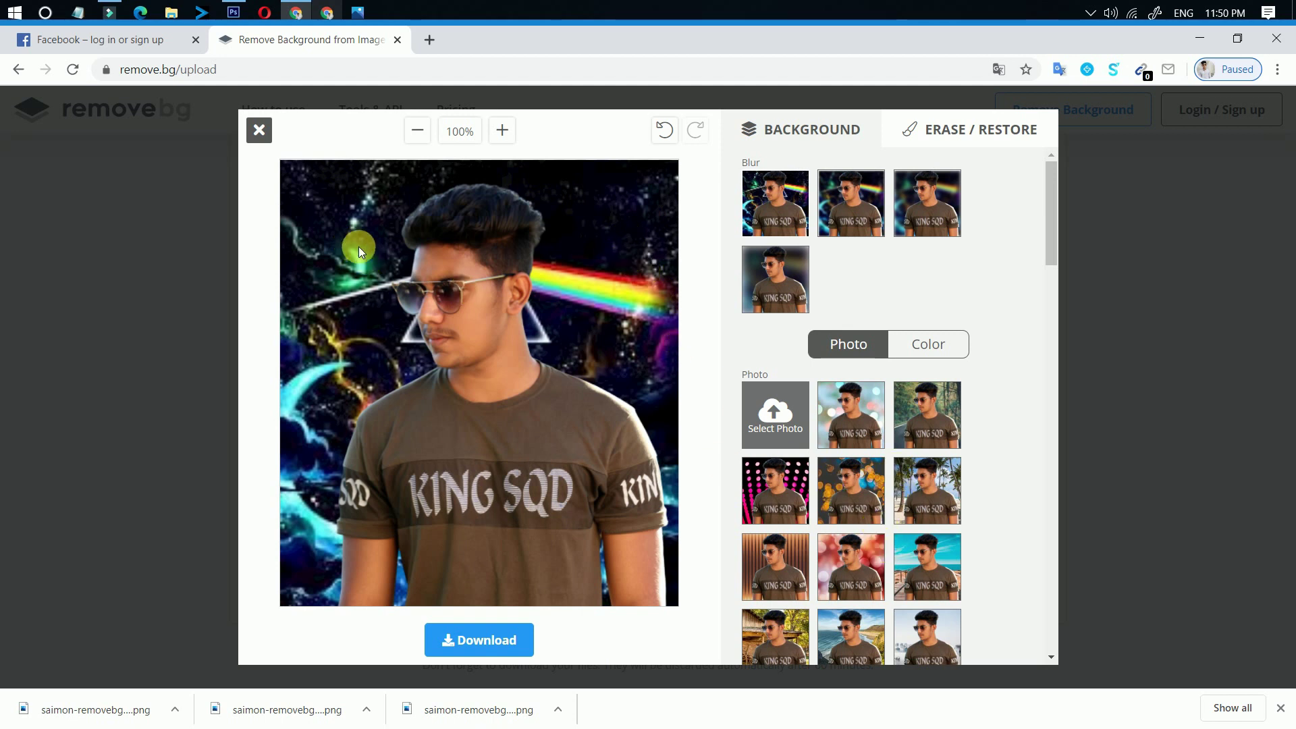
Replace the custom image with the preset photo of a pale sky above a foggy city skyline.
{"action": "scroll", "coordinate": [835, 513], "scroll_direction": "down", "scroll_amount": 4}
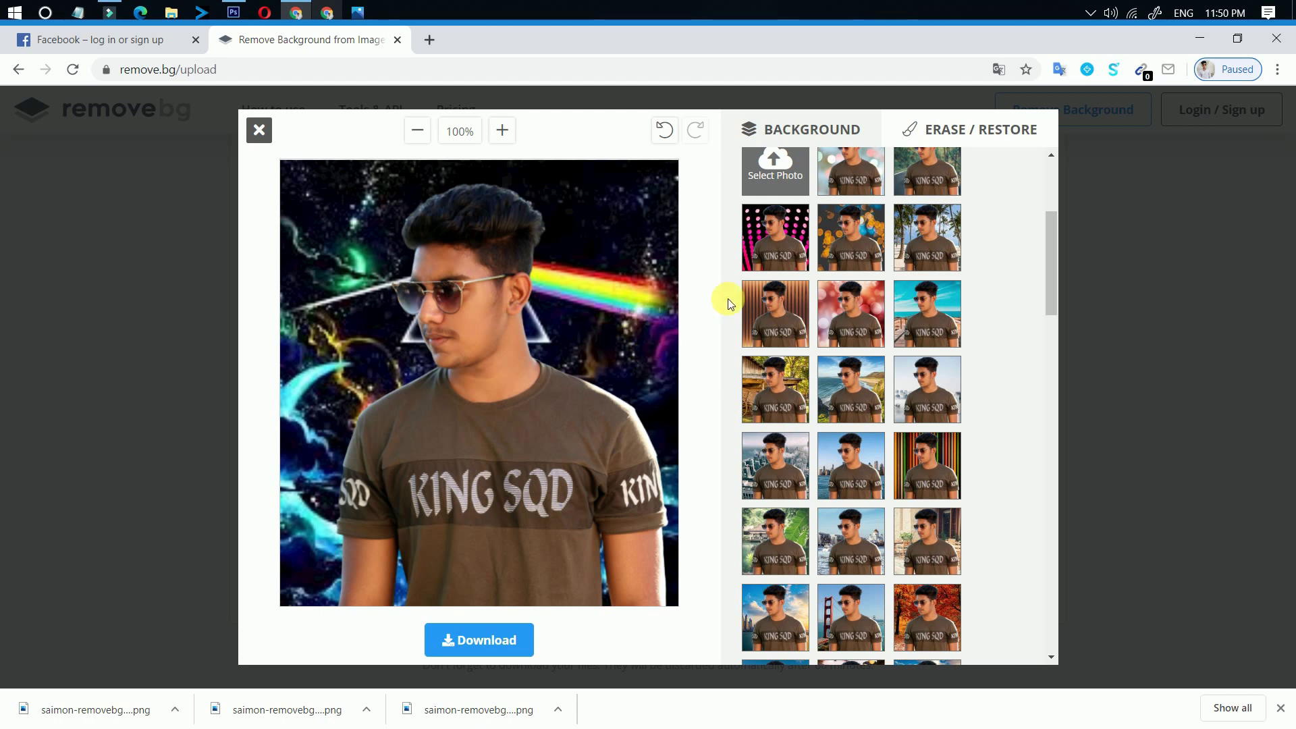
{"action": "scroll", "coordinate": [832, 405], "scroll_direction": "up", "scroll_amount": 4}
{"action": "scroll", "coordinate": [871, 503], "scroll_direction": "down", "scroll_amount": 1}
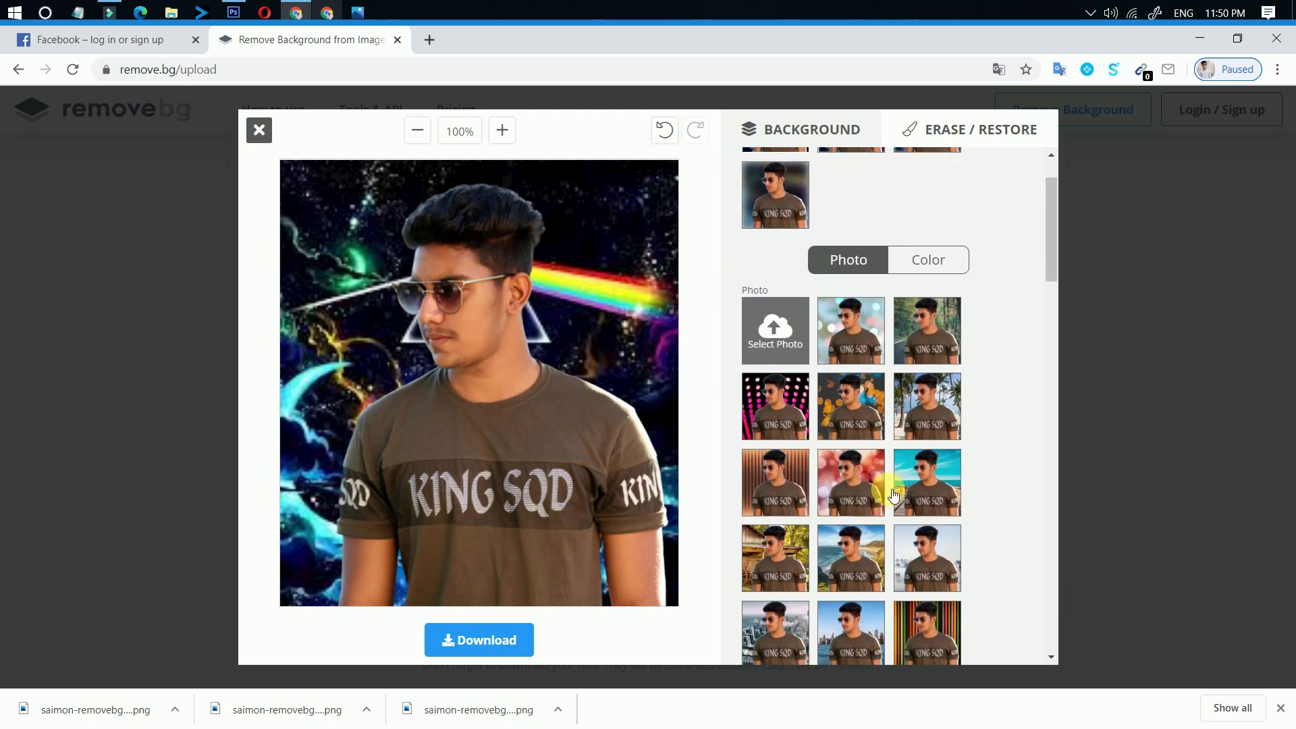
{"action": "scroll", "coordinate": [914, 483], "scroll_direction": "down", "scroll_amount": 2}
{"action": "left_click", "coordinate": [934, 398]}
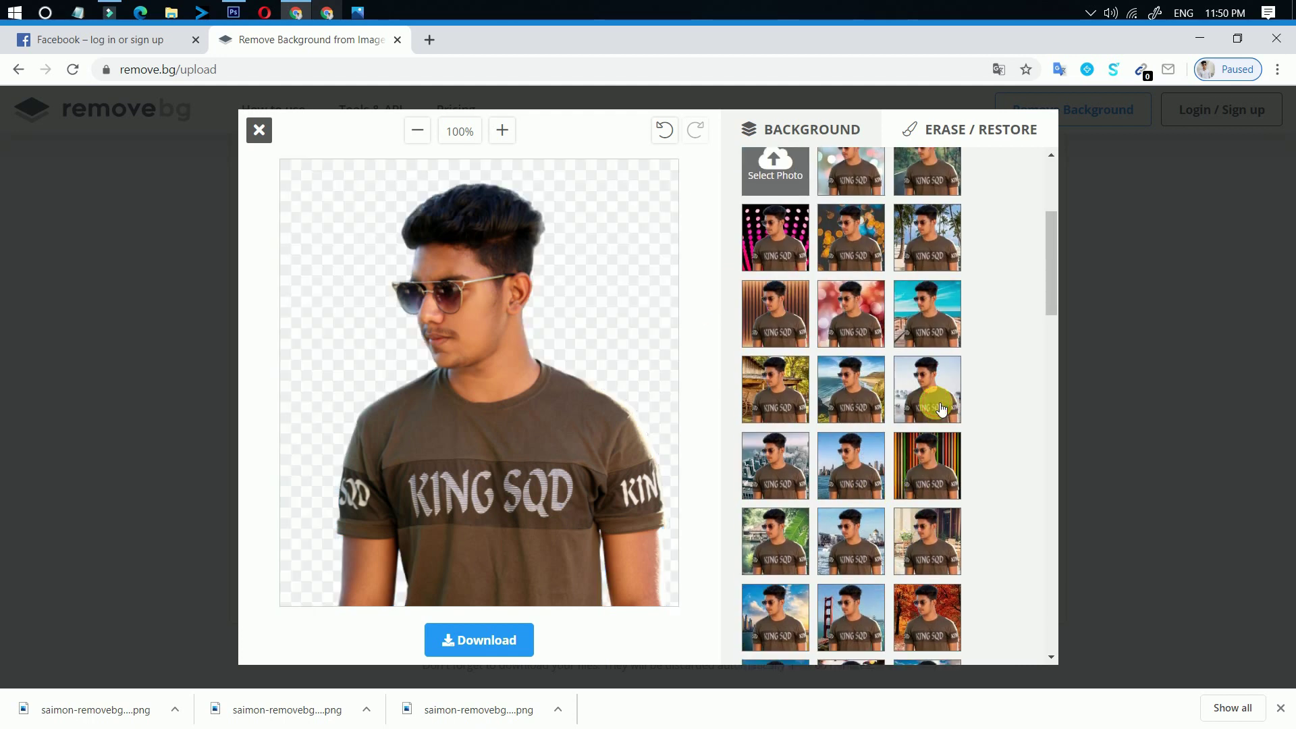
Apply the preset photo background of a rustic wooden cabin among green and yellow trees.
{"action": "scroll", "coordinate": [888, 451], "scroll_direction": "up", "scroll_amount": 3}
{"action": "scroll", "coordinate": [888, 451], "scroll_direction": "down", "scroll_amount": 1}
{"action": "left_click", "coordinate": [779, 404]}
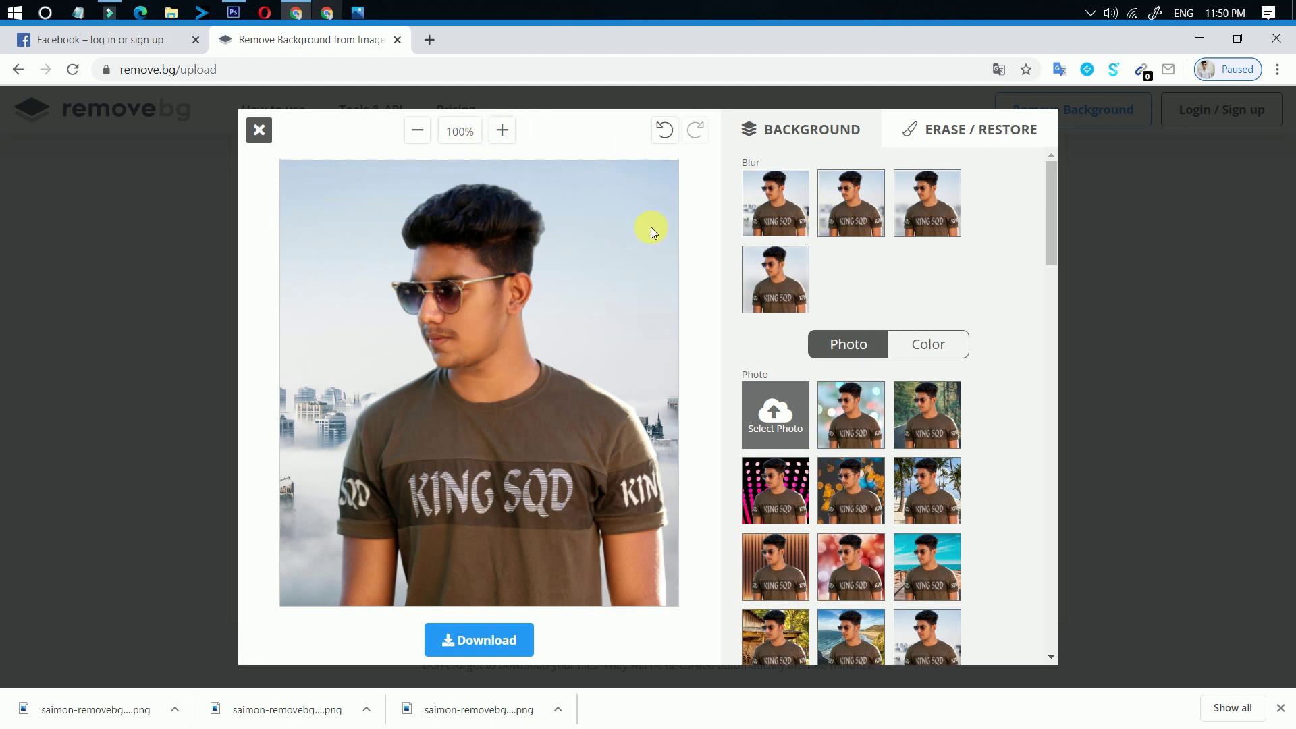
{"action": "left_click", "coordinate": [421, 130]}
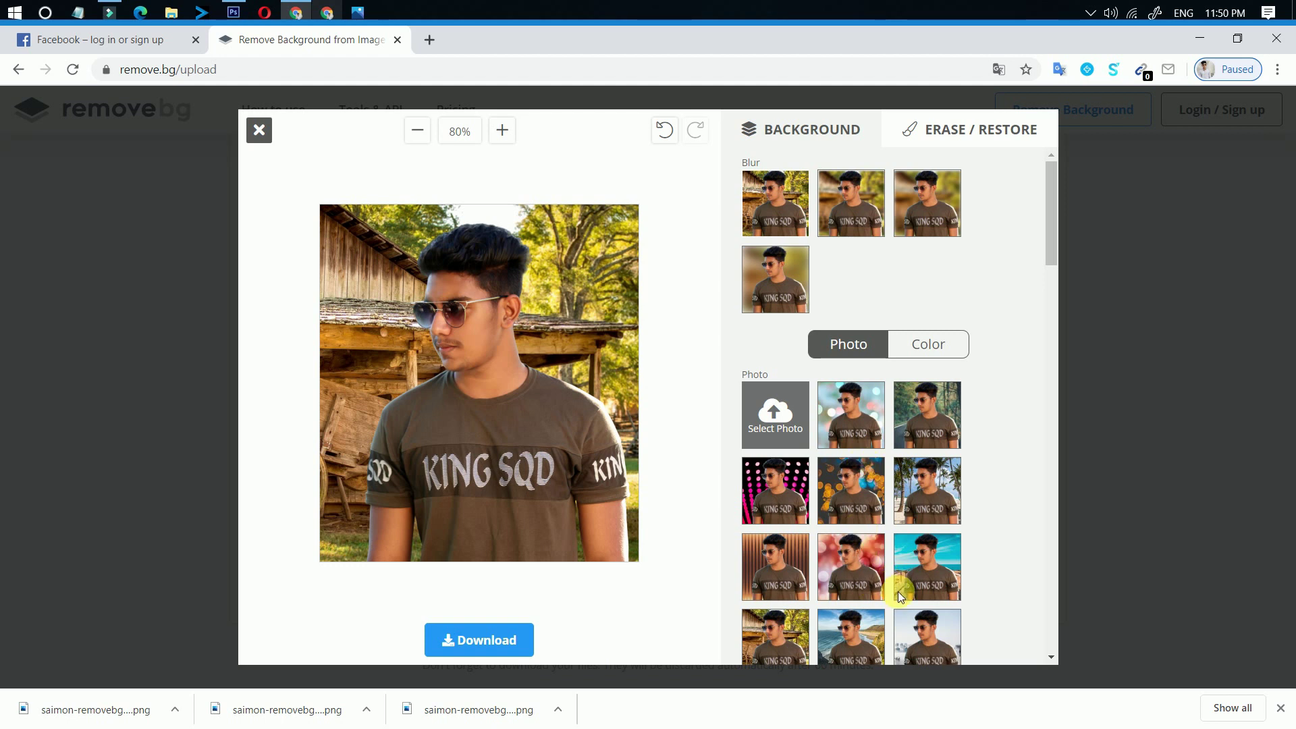
Try the preset sandy beach and blue sea background, and switch to the orange sunset behind silhouetted trees.
{"action": "scroll", "coordinate": [868, 505], "scroll_direction": "down", "scroll_amount": 7}
{"action": "left_click", "coordinate": [833, 462]}
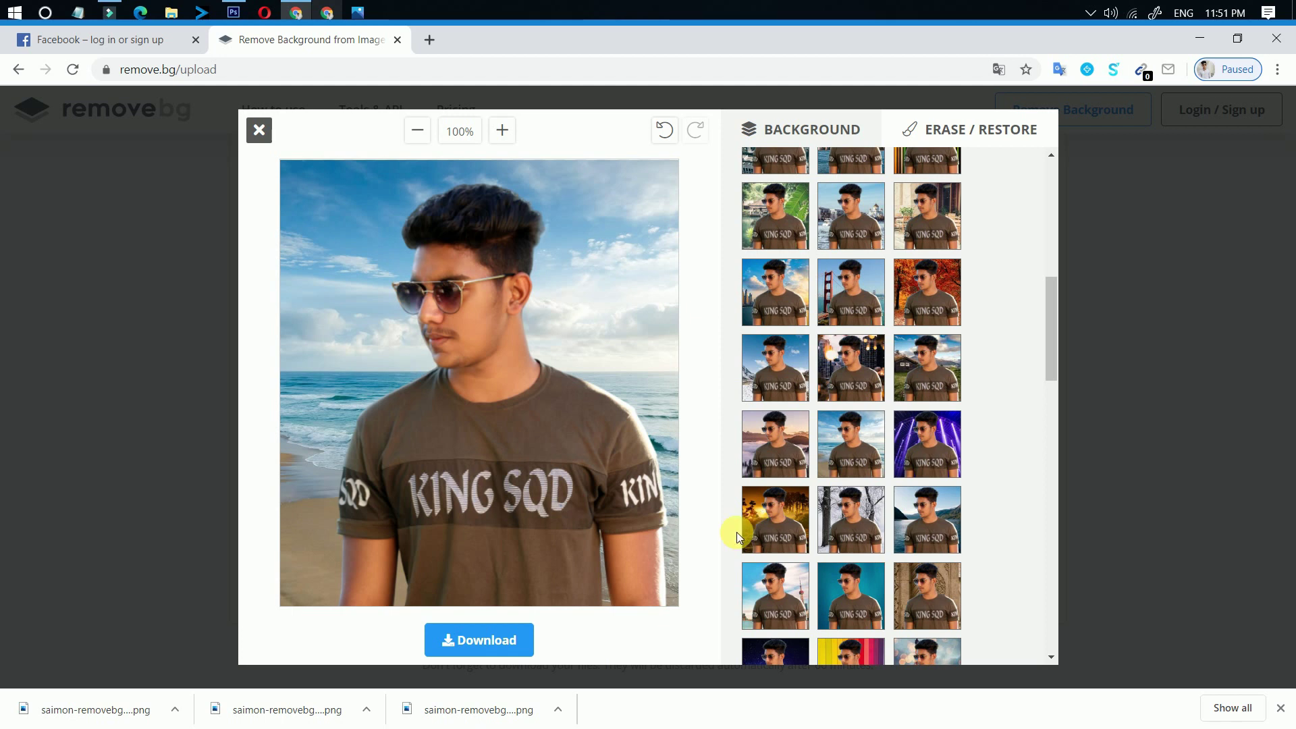
{"action": "left_click", "coordinate": [803, 502]}
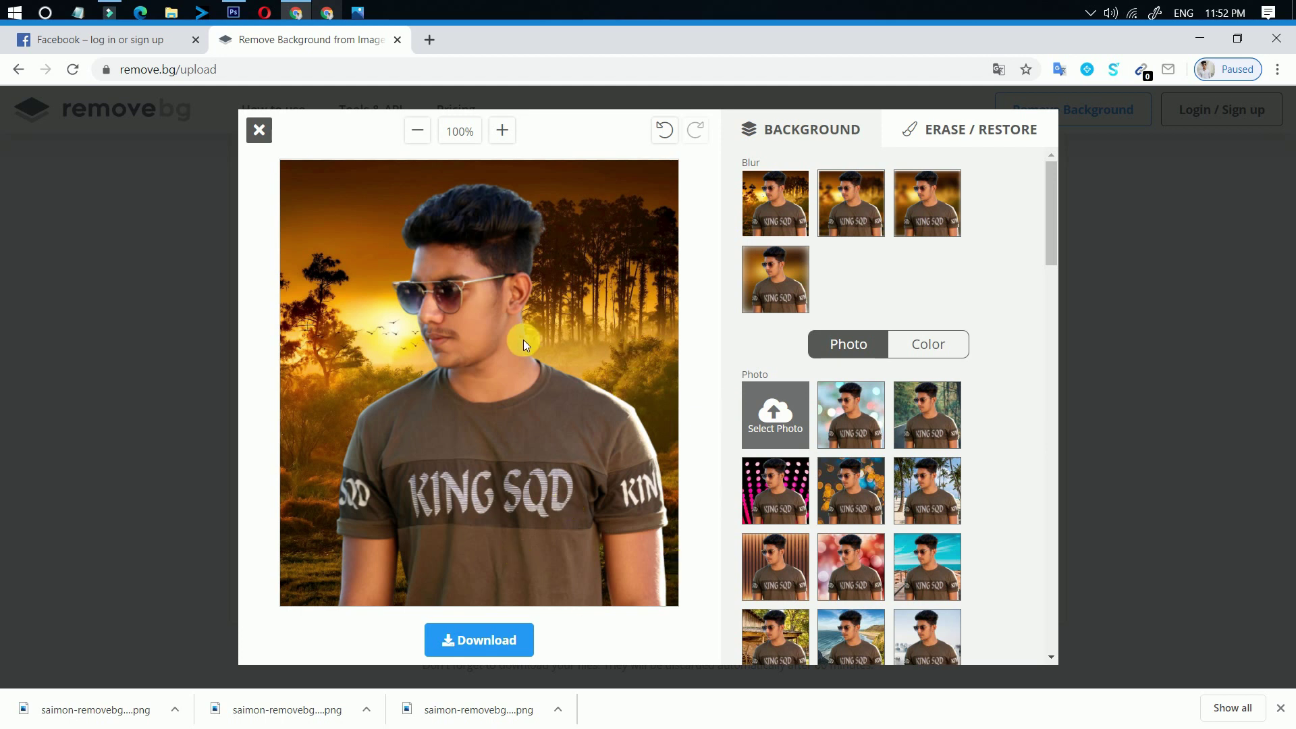
Download the portrait with the sunset background and close the download dialog, minimizing the browser window.
{"action": "left_click", "coordinate": [503, 640]}
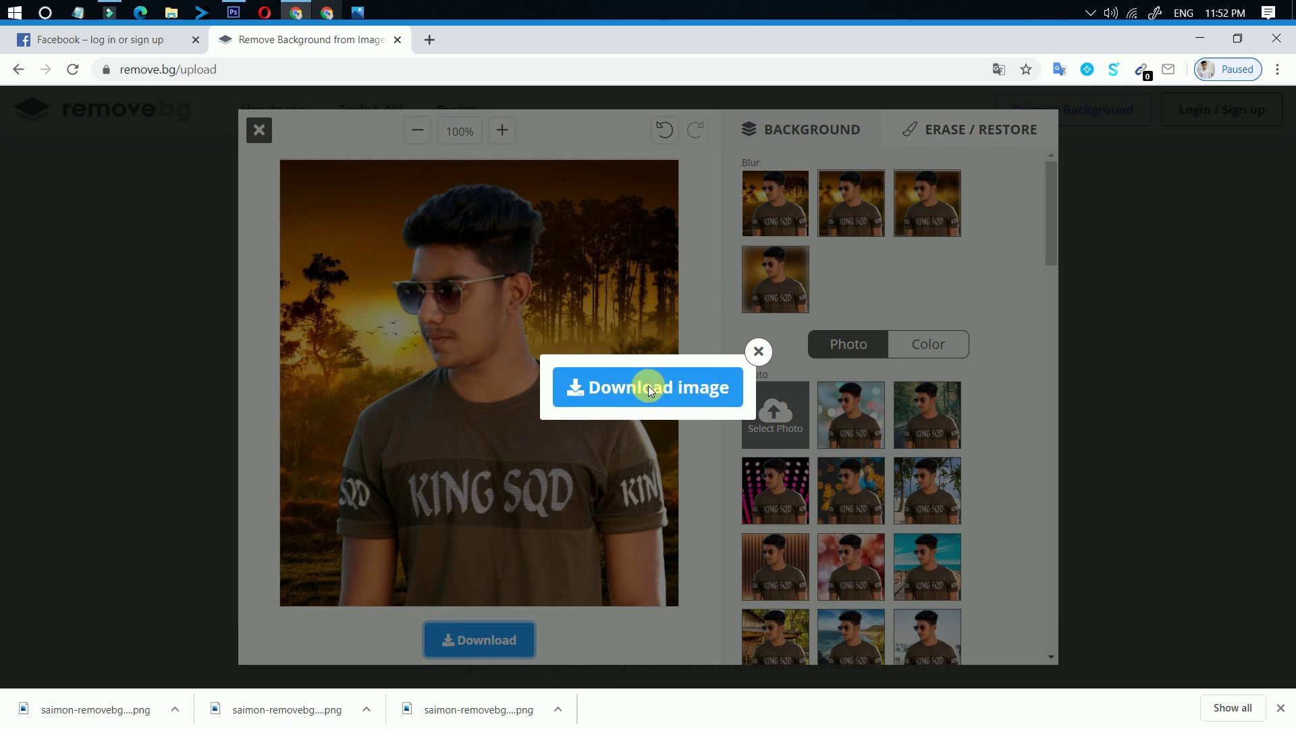
{"action": "left_click", "coordinate": [727, 386]}
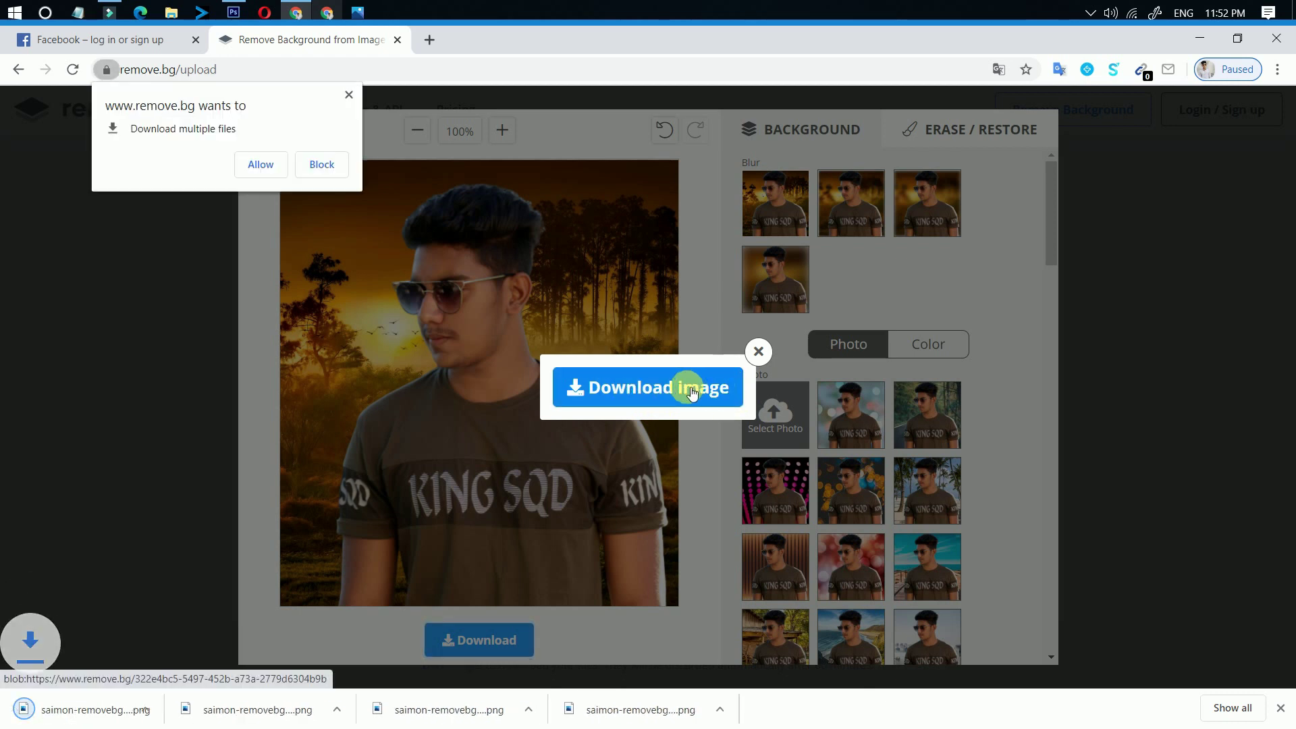
{"action": "left_click", "coordinate": [662, 413]}
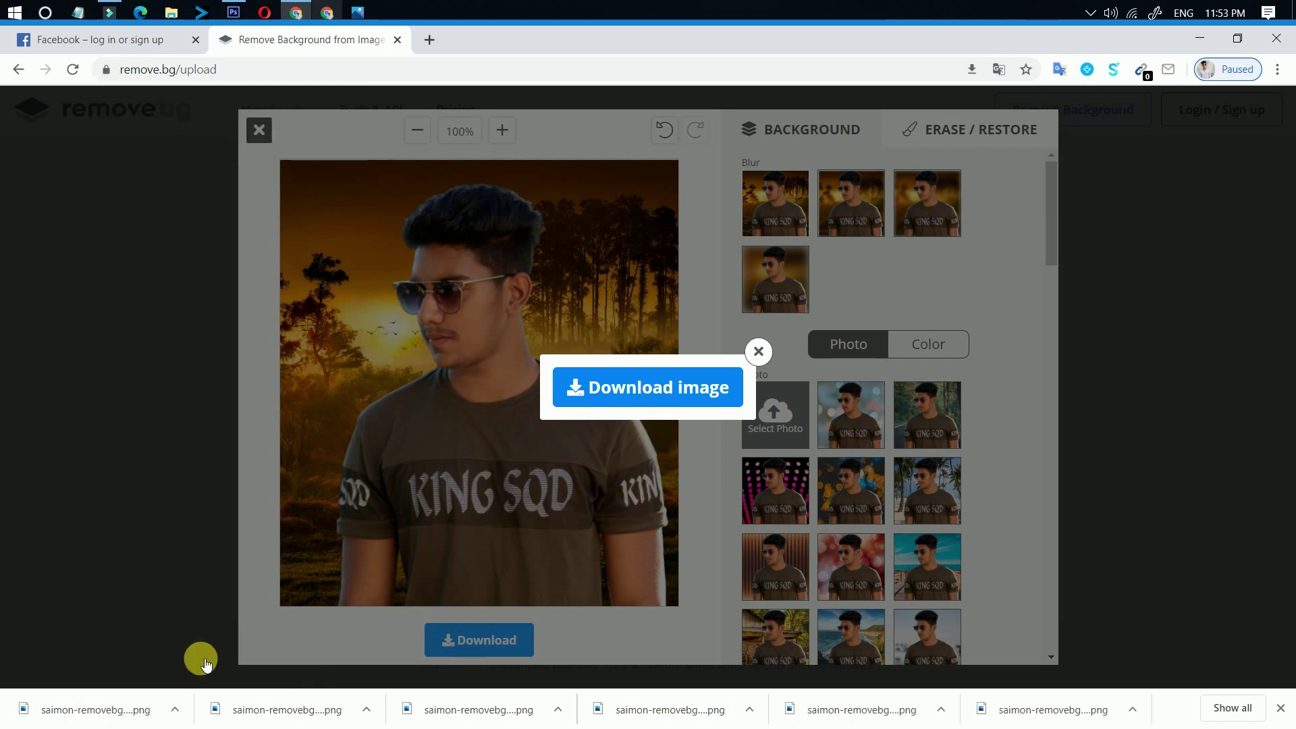
{"action": "left_click", "coordinate": [761, 352]}
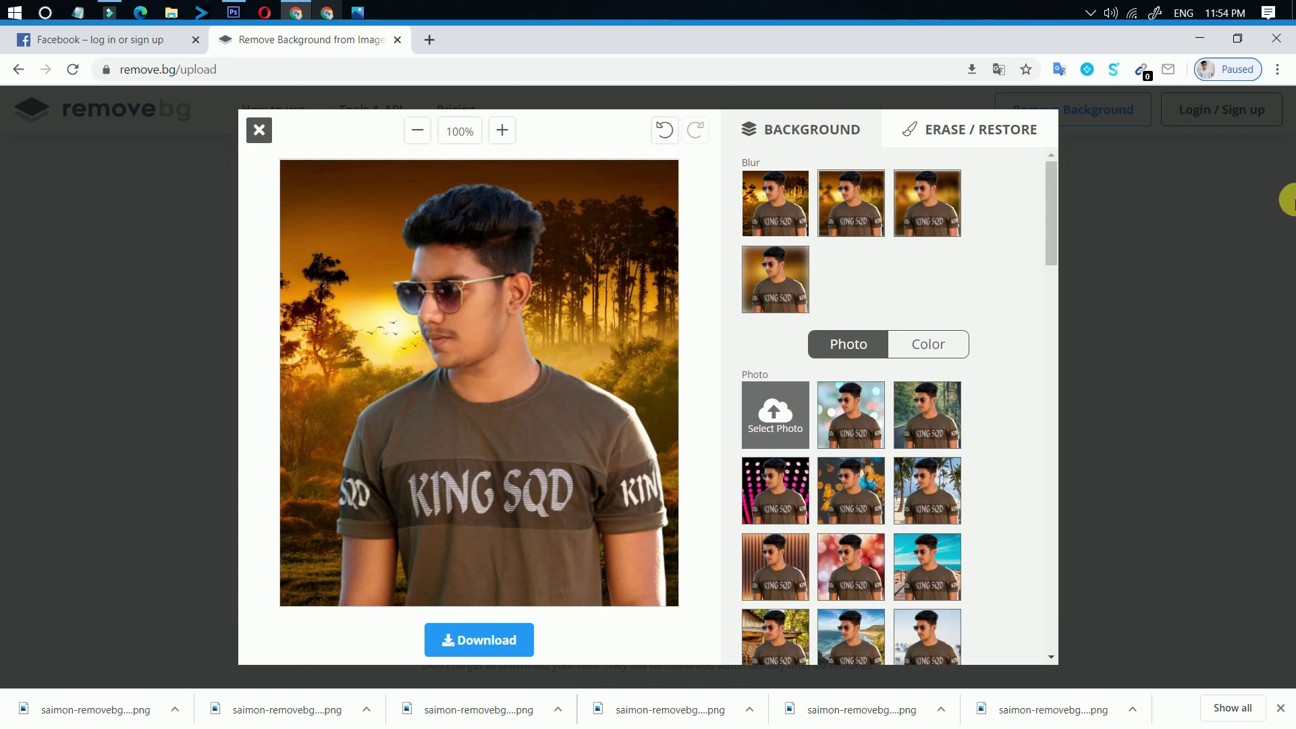
{"action": "left_click", "coordinate": [1201, 38]}
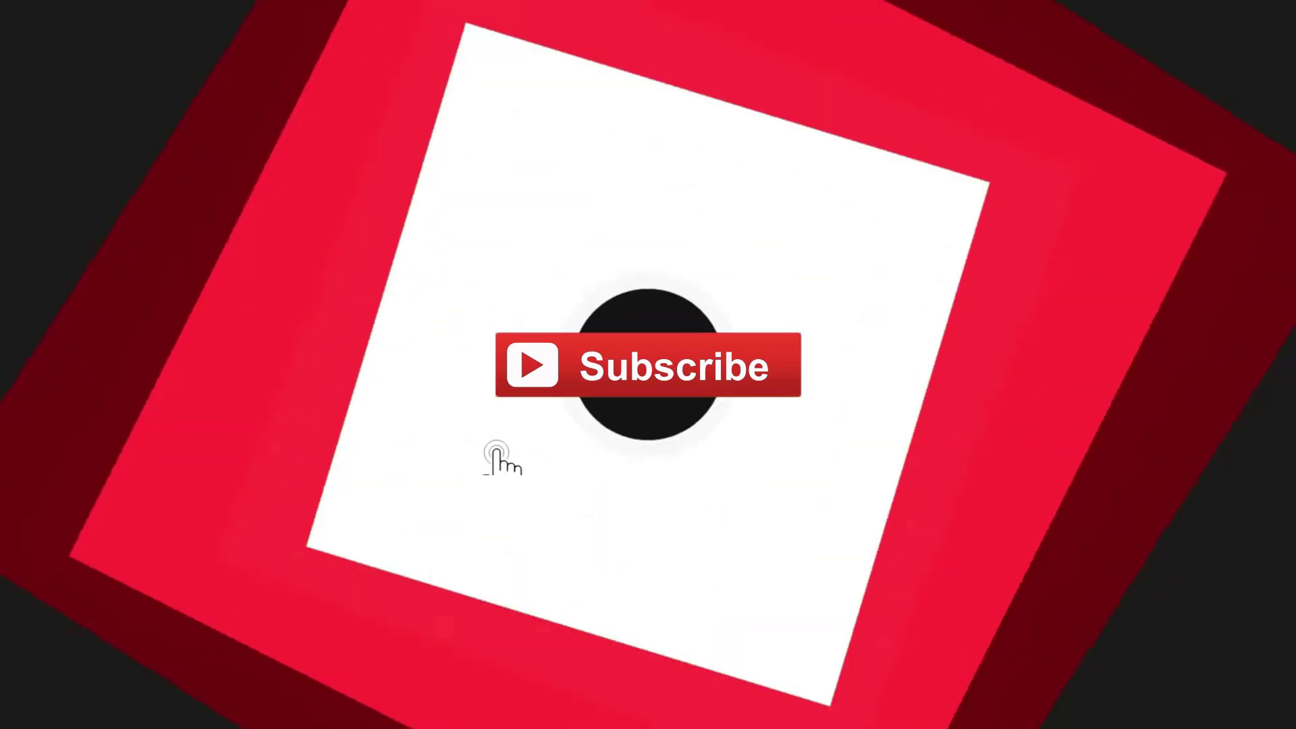